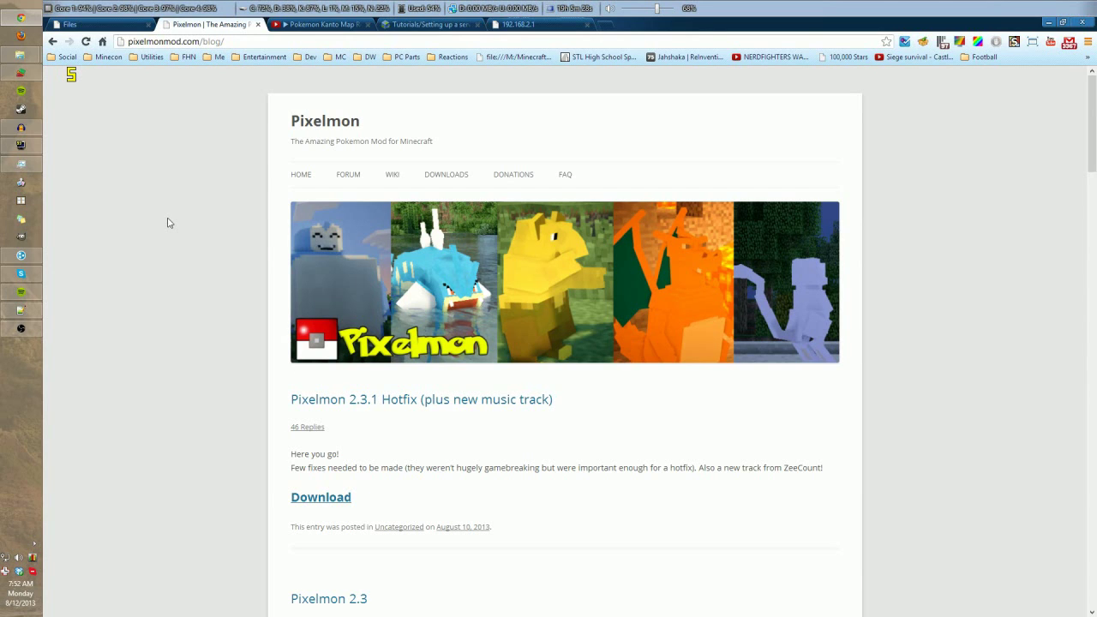
# Open the Pixelmon 2.3.1 release post and follow its Mediafire Link 1 download
pyautogui.scroll(-1, 168, 225)
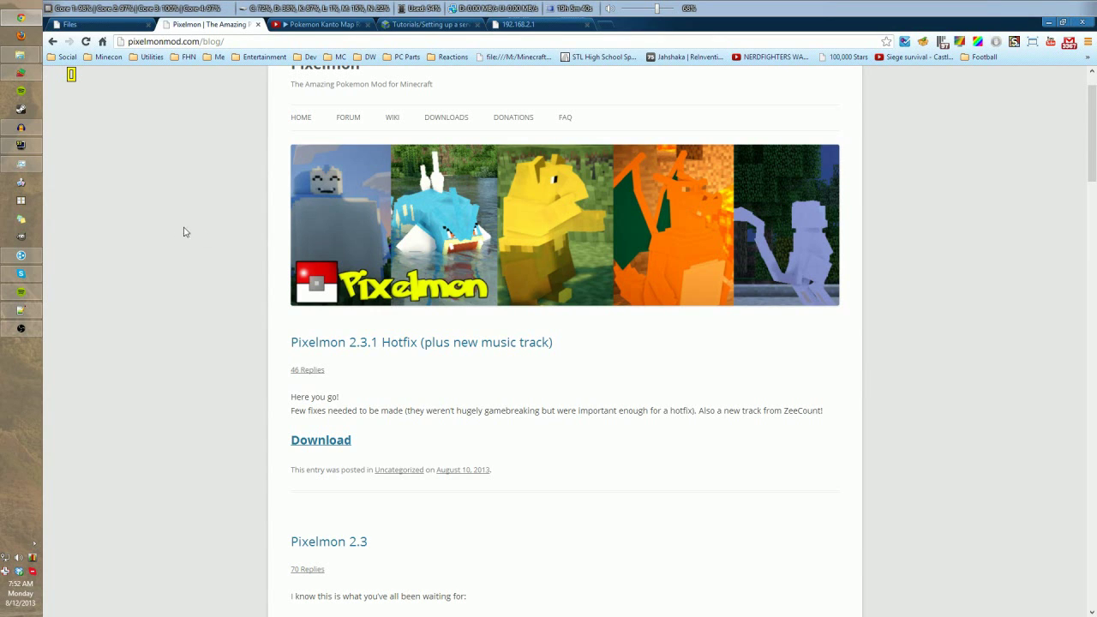
pyautogui.click(336, 443)
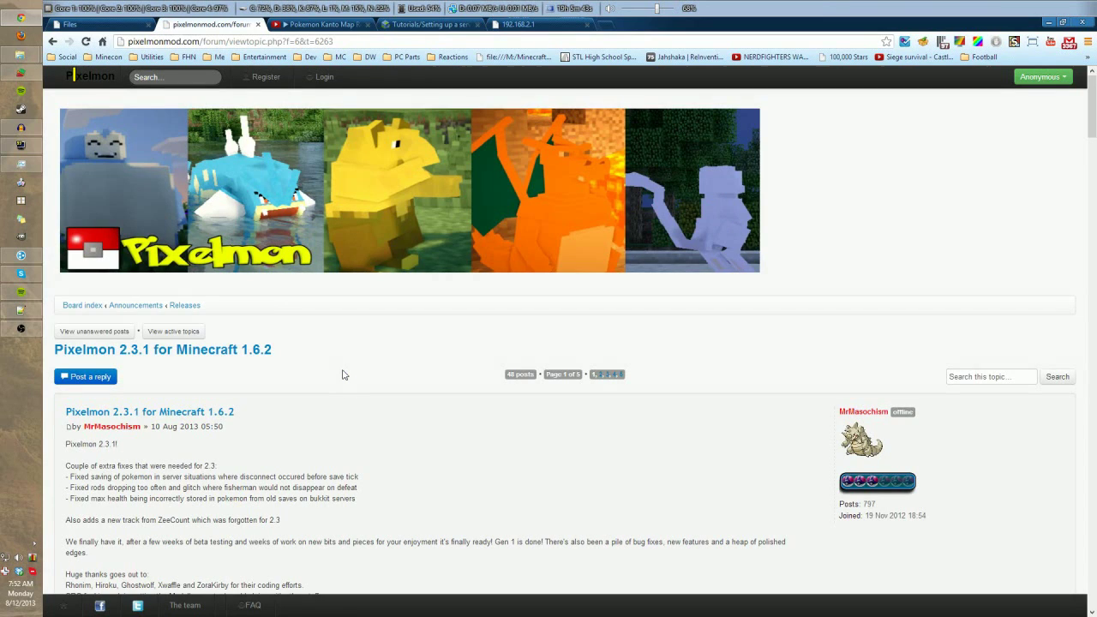
pyautogui.scroll(-3, 343, 373)
pyautogui.scroll(-13, 343, 370)
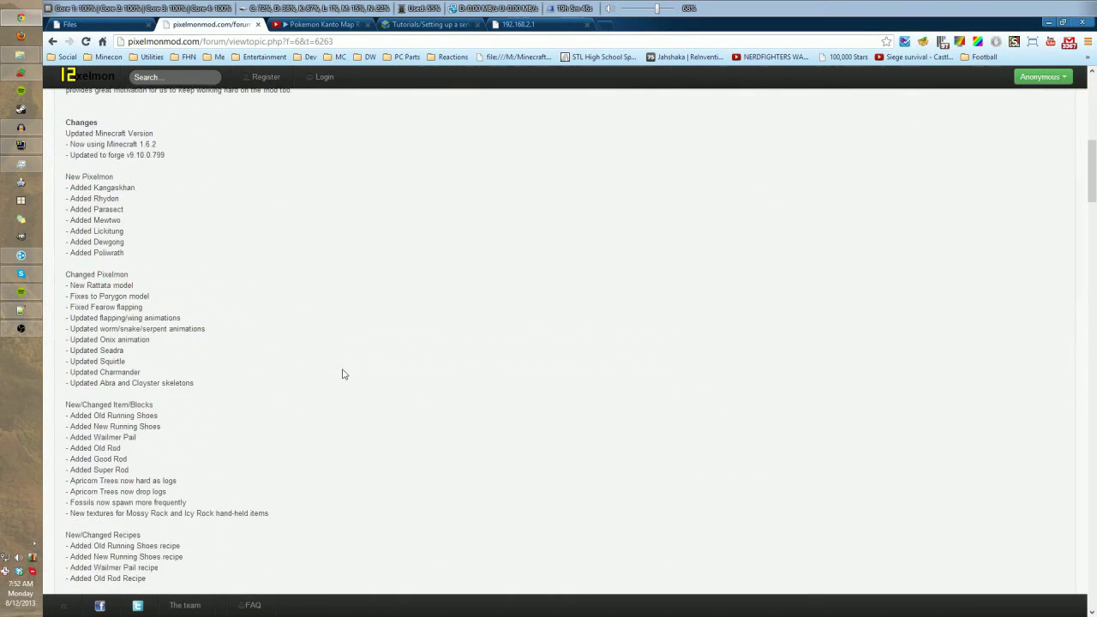
pyautogui.scroll(-7, 343, 374)
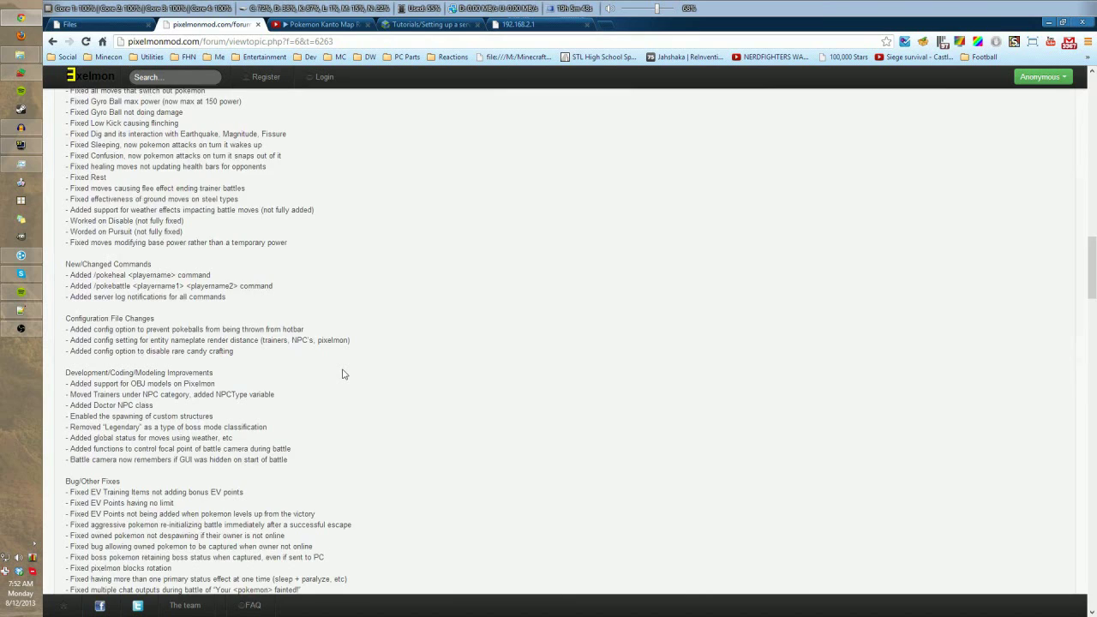
pyautogui.scroll(-3, 342, 373)
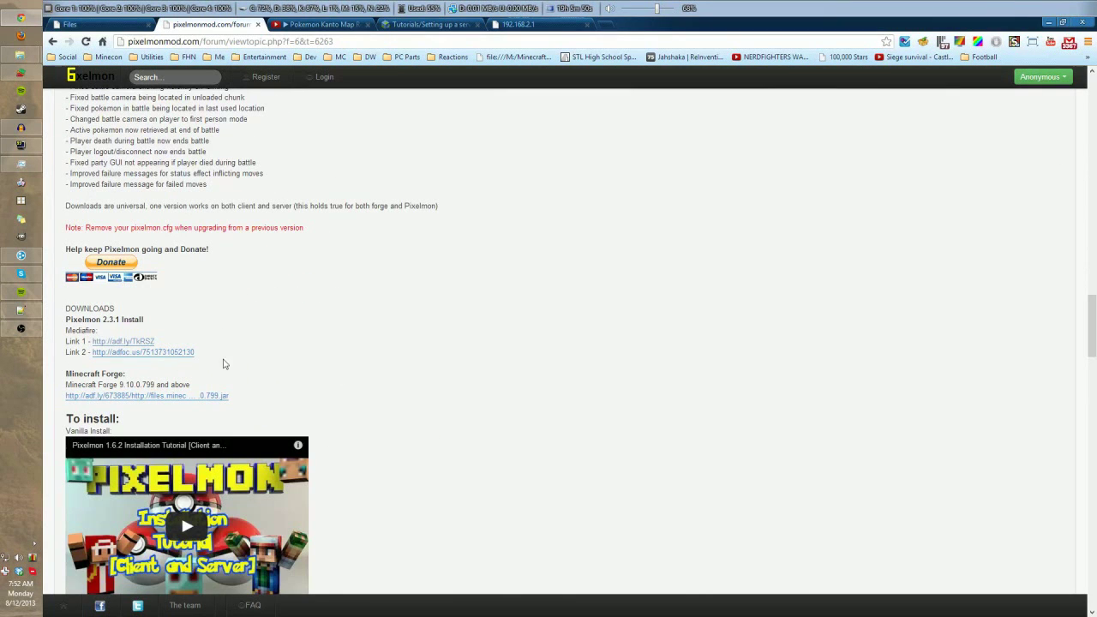
pyautogui.click(127, 341)
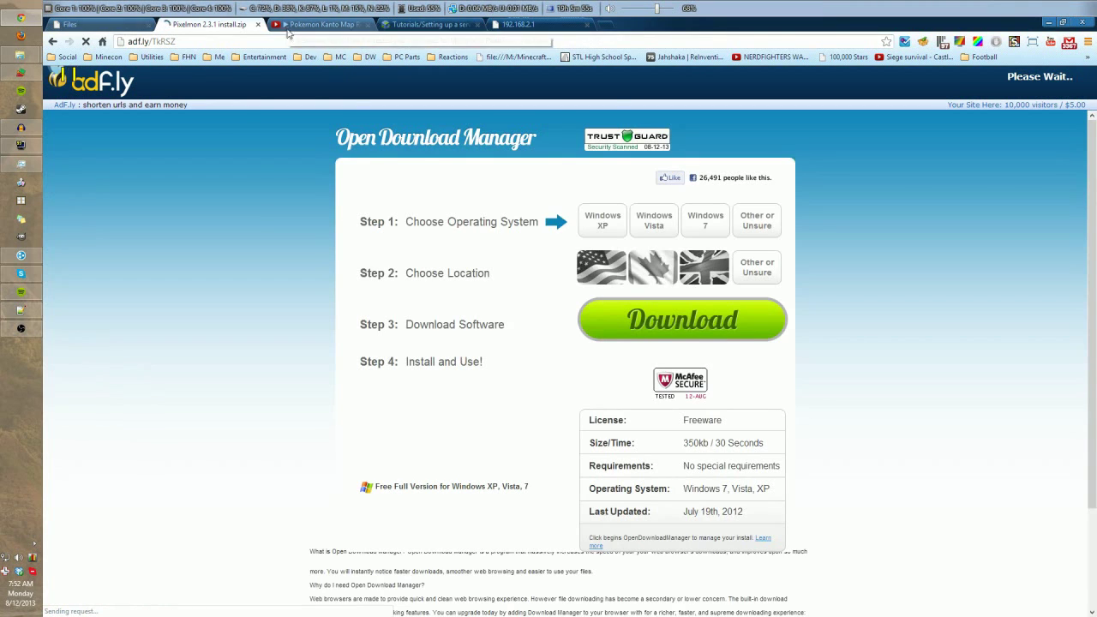
# Open the Kanto map's Bitcasa link and the Forge 9.10.0.828 installer link
pyautogui.click(317, 24)
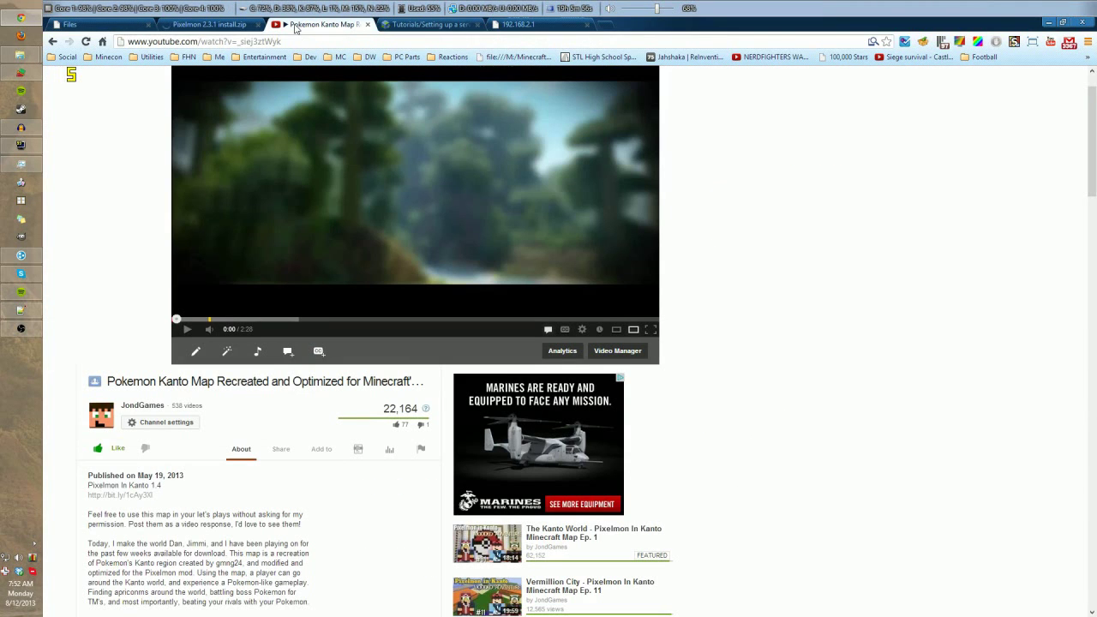
pyautogui.click(133, 495)
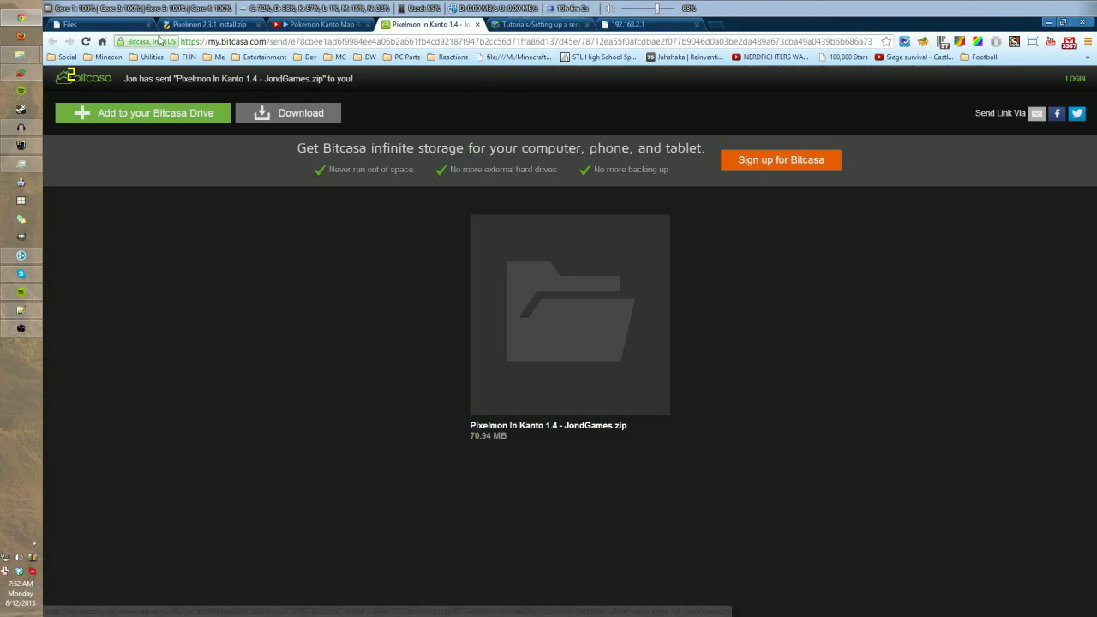
pyautogui.click(80, 26)
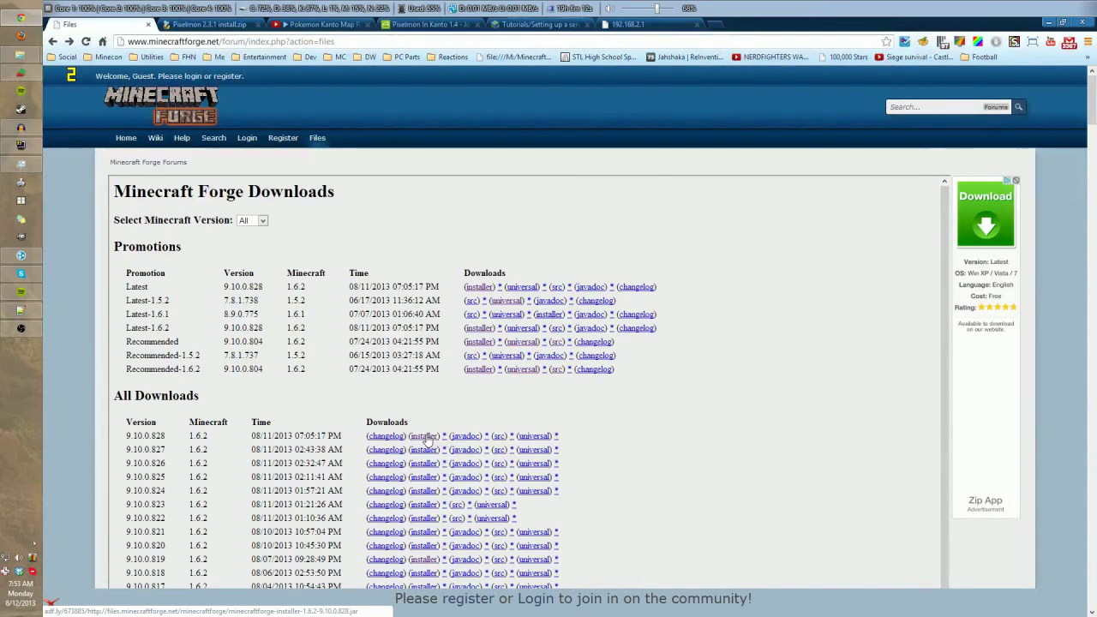
pyautogui.click(424, 437)
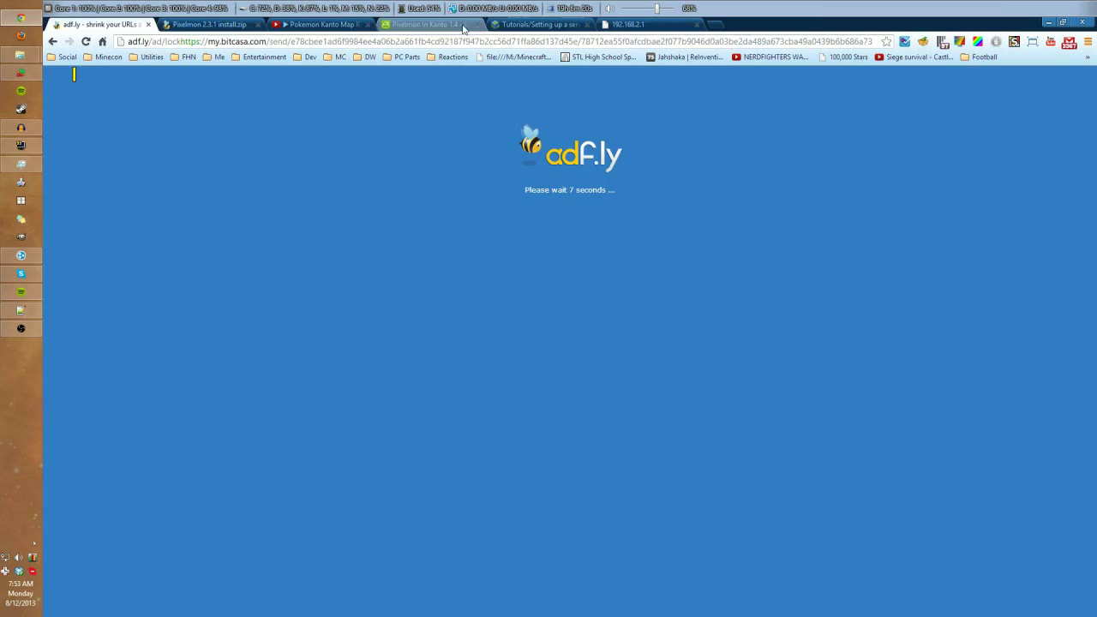
# Download the Pixelmon In Kanto 1.4 zip from Bitcasa and close that tab
pyautogui.click(425, 24)
pyautogui.click(288, 112)
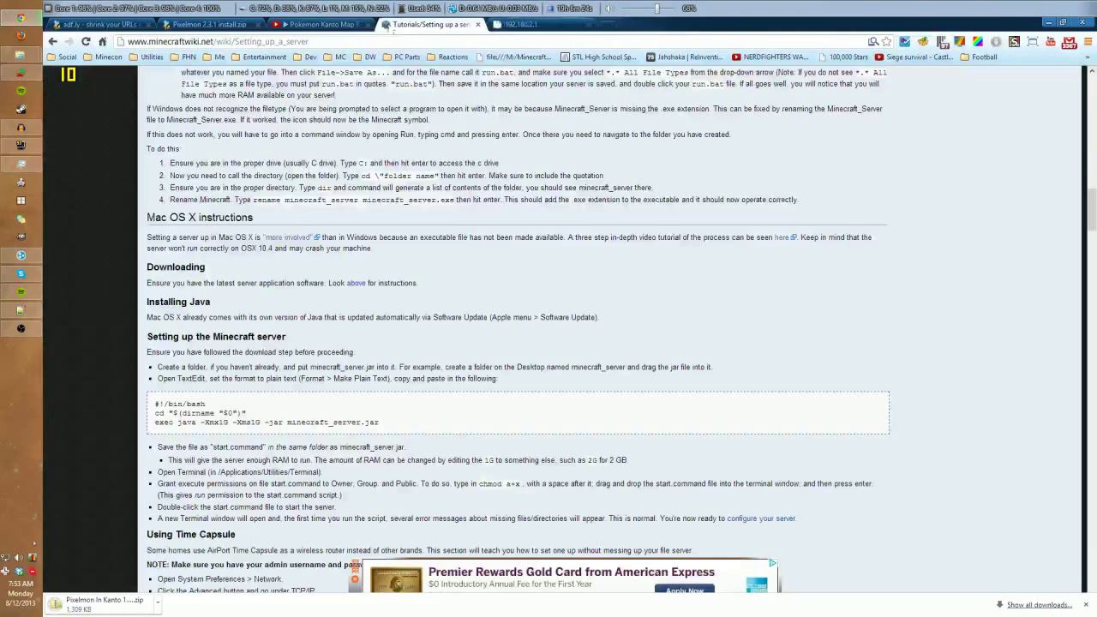
pyautogui.middleClick(427, 25)
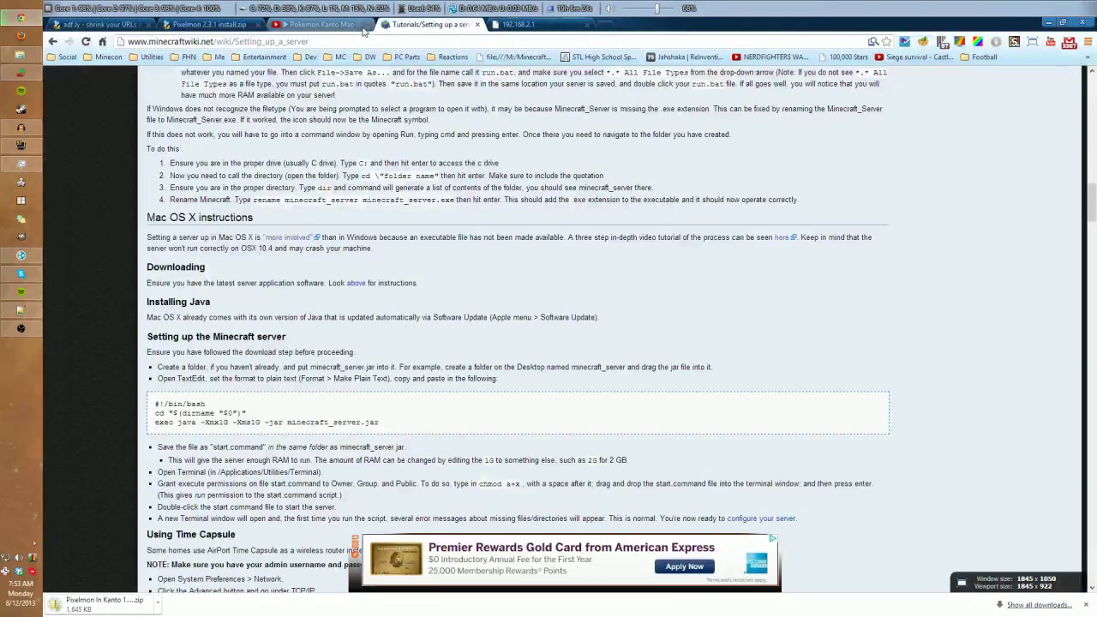
# Skip the adf.ly ad and start the Pixelmon 2.3.1 install.zip download on MediaFire
pyautogui.click(214, 26)
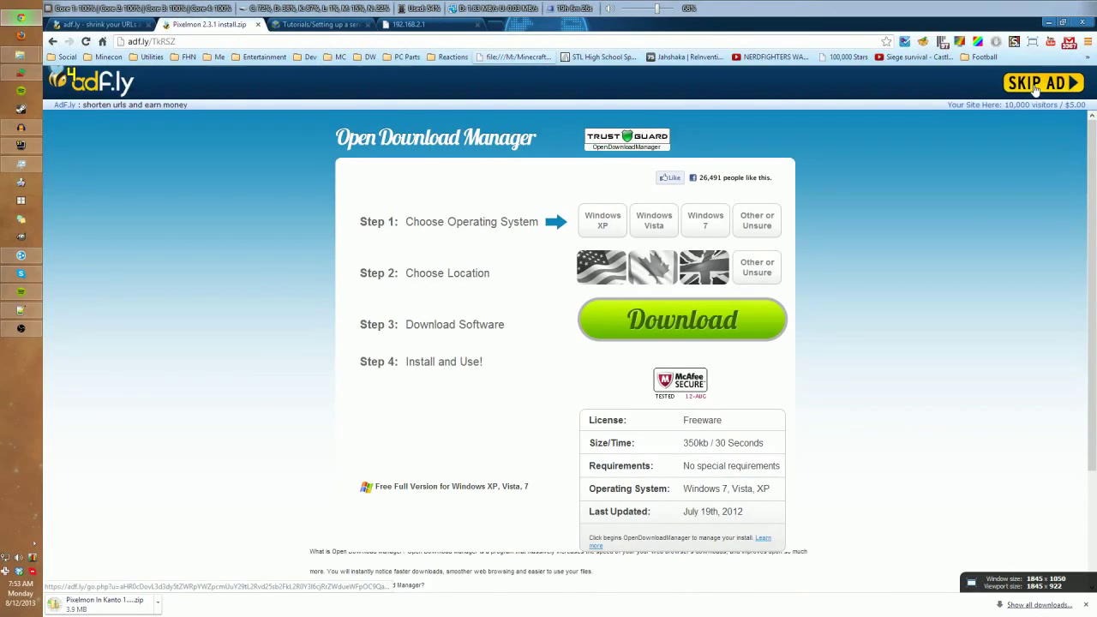
pyautogui.click(1037, 85)
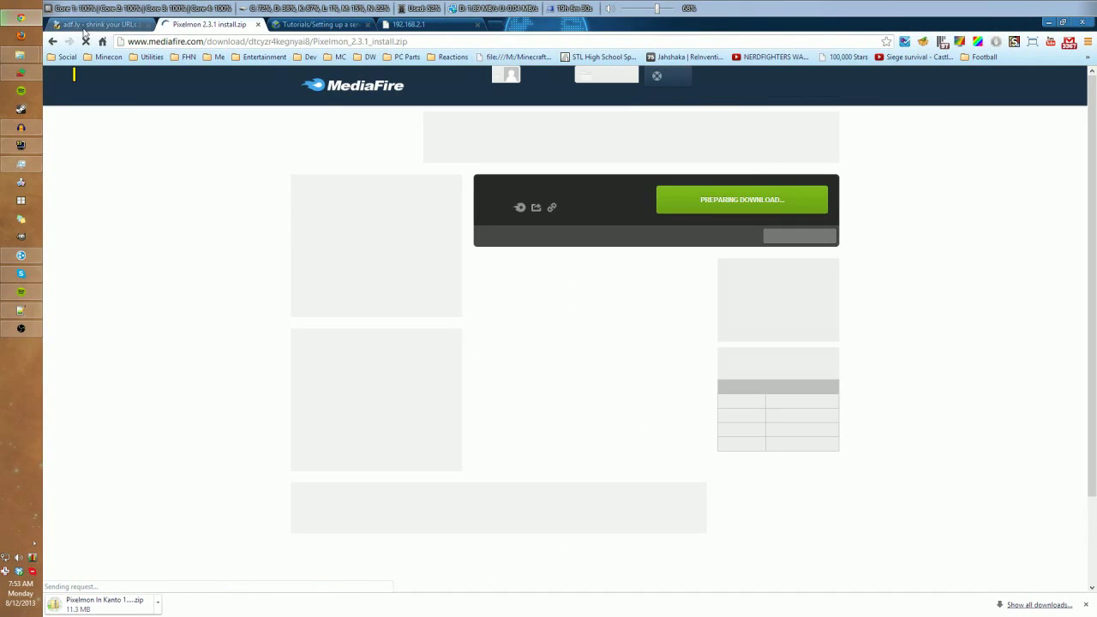
pyautogui.click(114, 24)
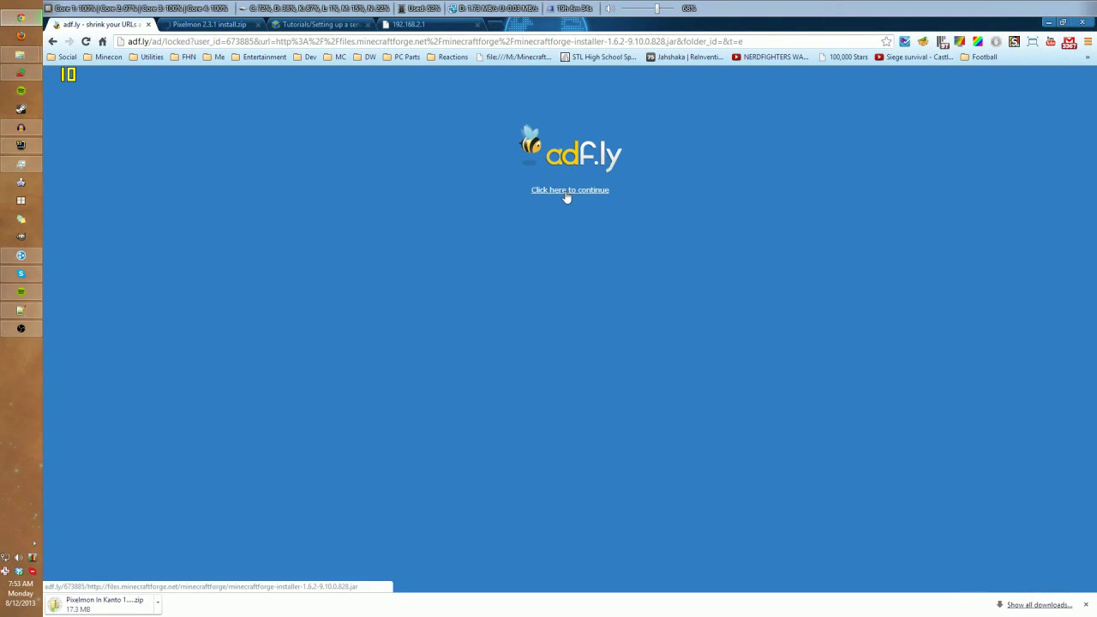
pyautogui.click(566, 191)
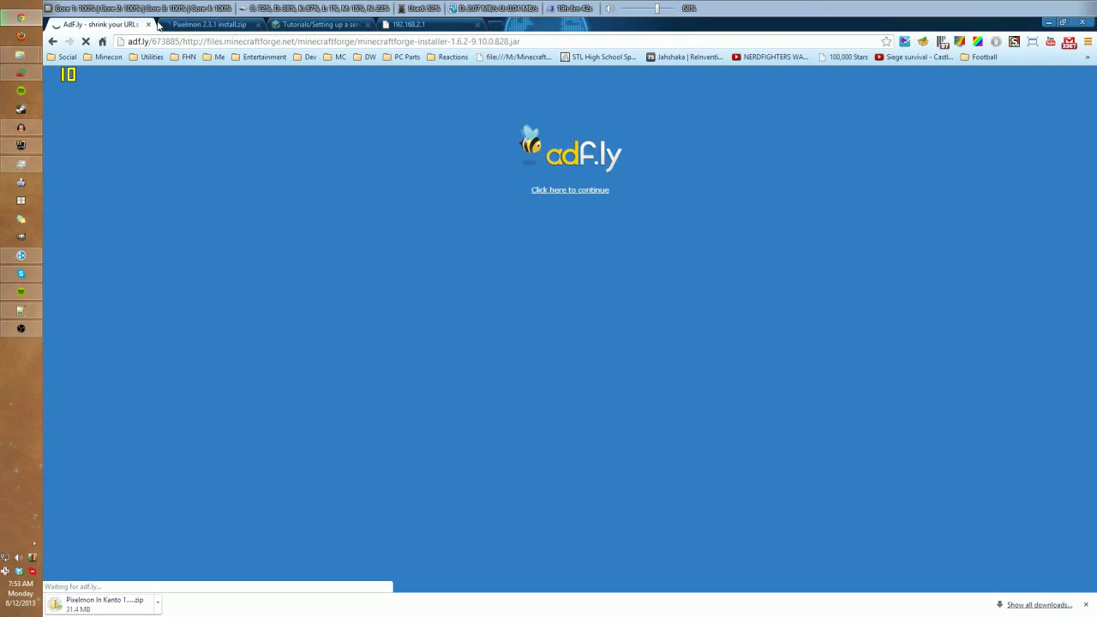
pyautogui.hotkey('ctrl', 'Tab')
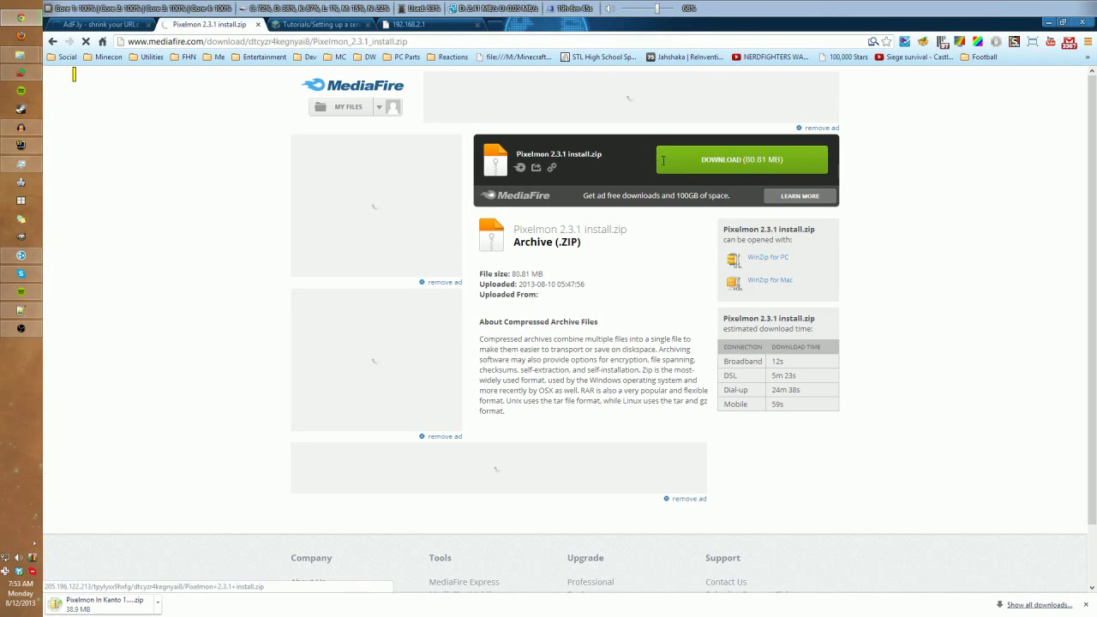
pyautogui.click(739, 162)
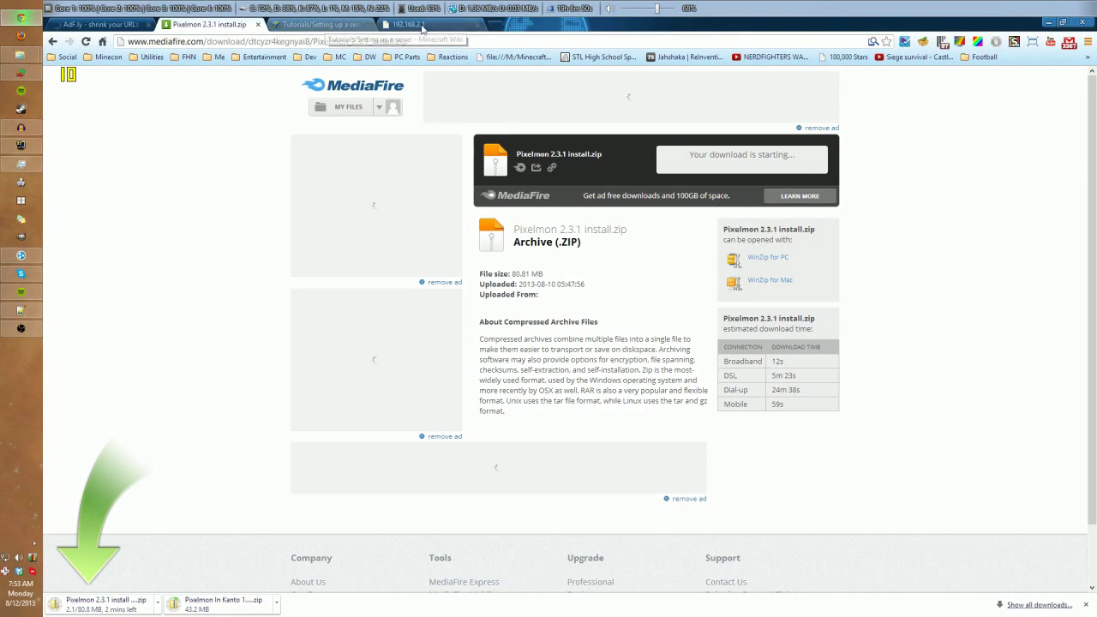
# Skip the Forge ad, keep the downloaded Forge installer jar, and close the redirect tab
pyautogui.click(73, 26)
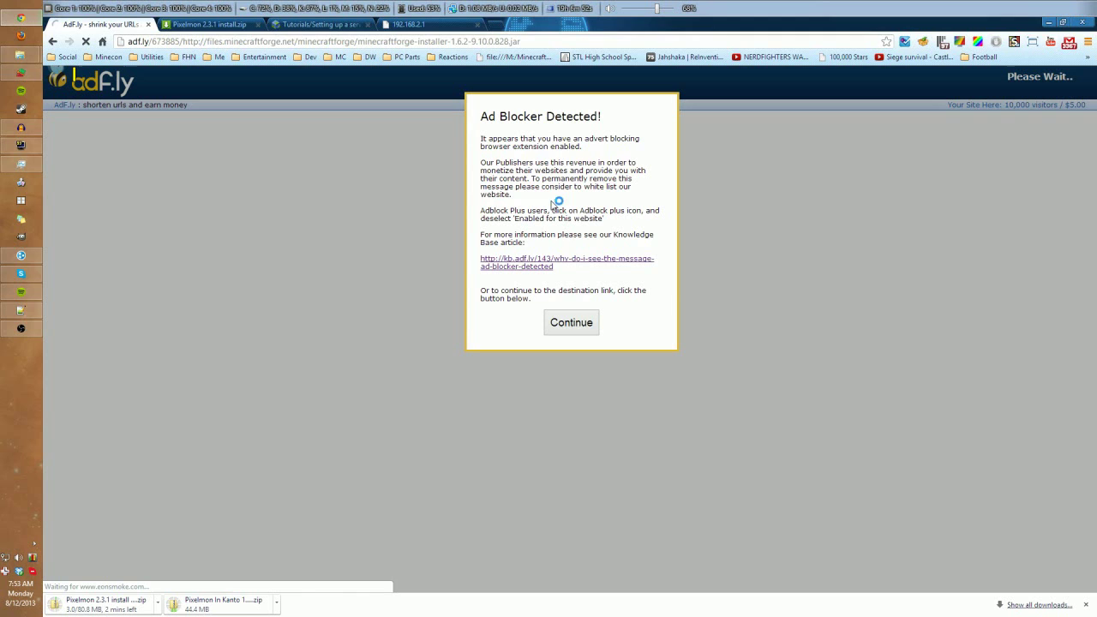
pyautogui.click(569, 322)
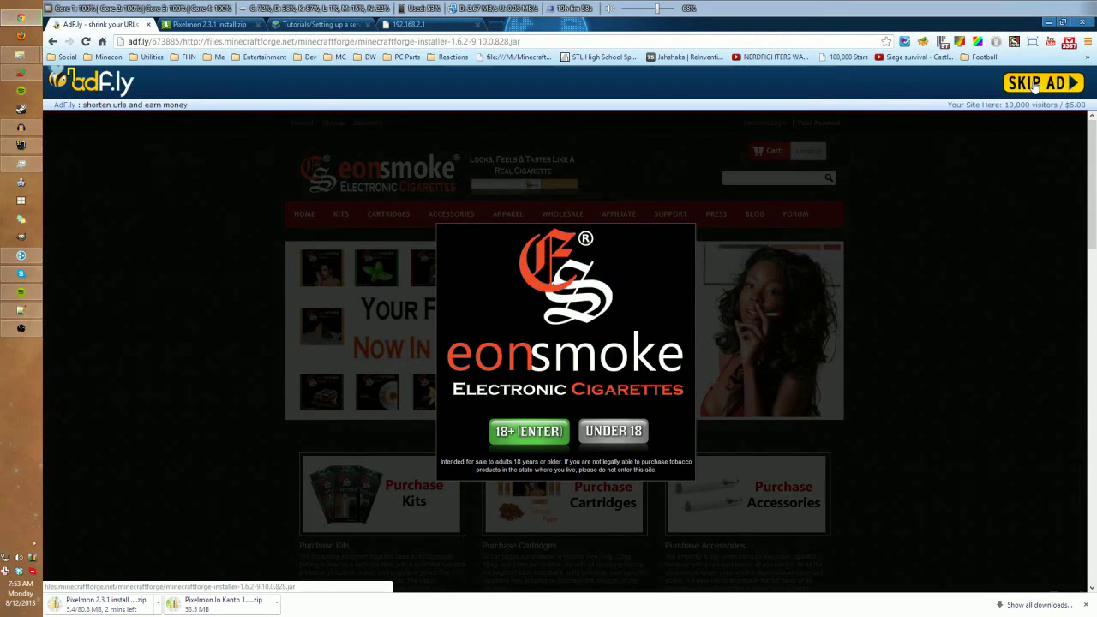
pyautogui.click(1035, 83)
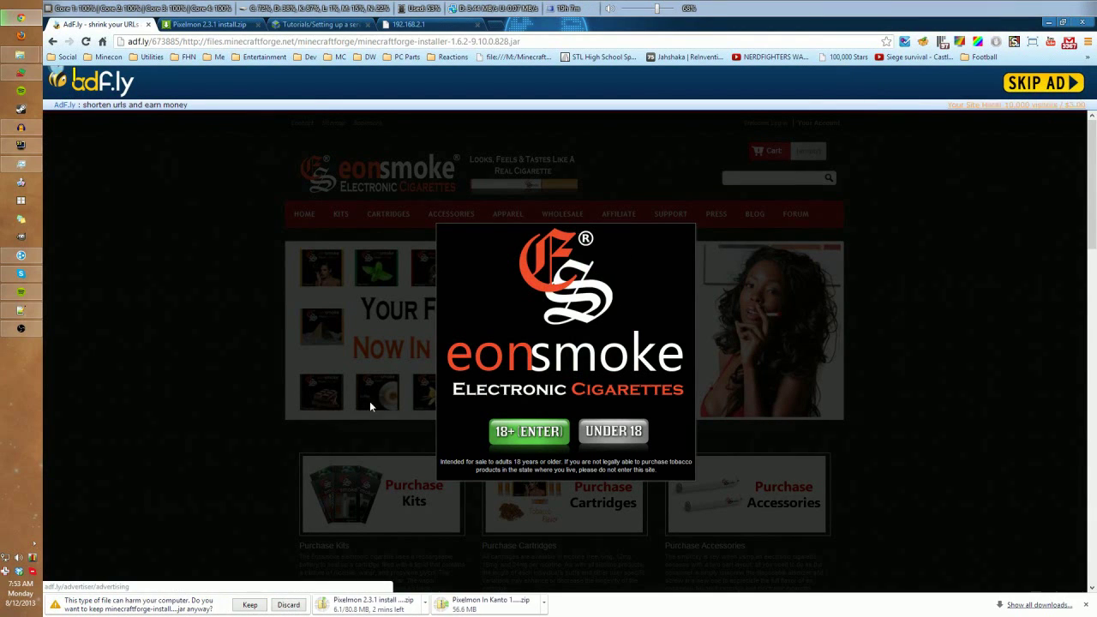
pyautogui.click(249, 605)
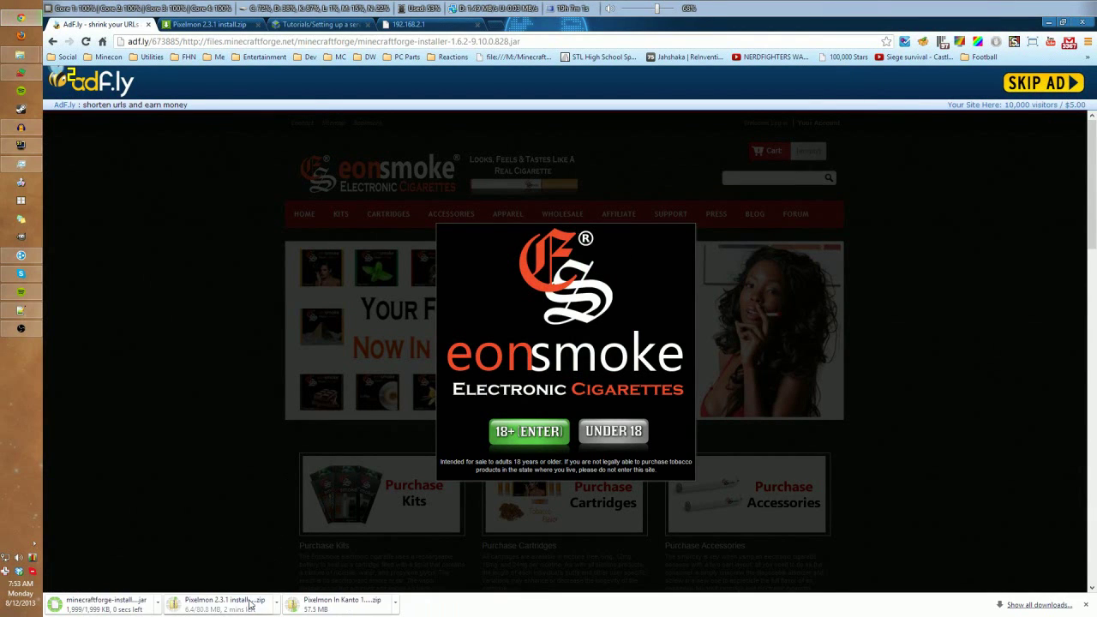
pyautogui.click(147, 25)
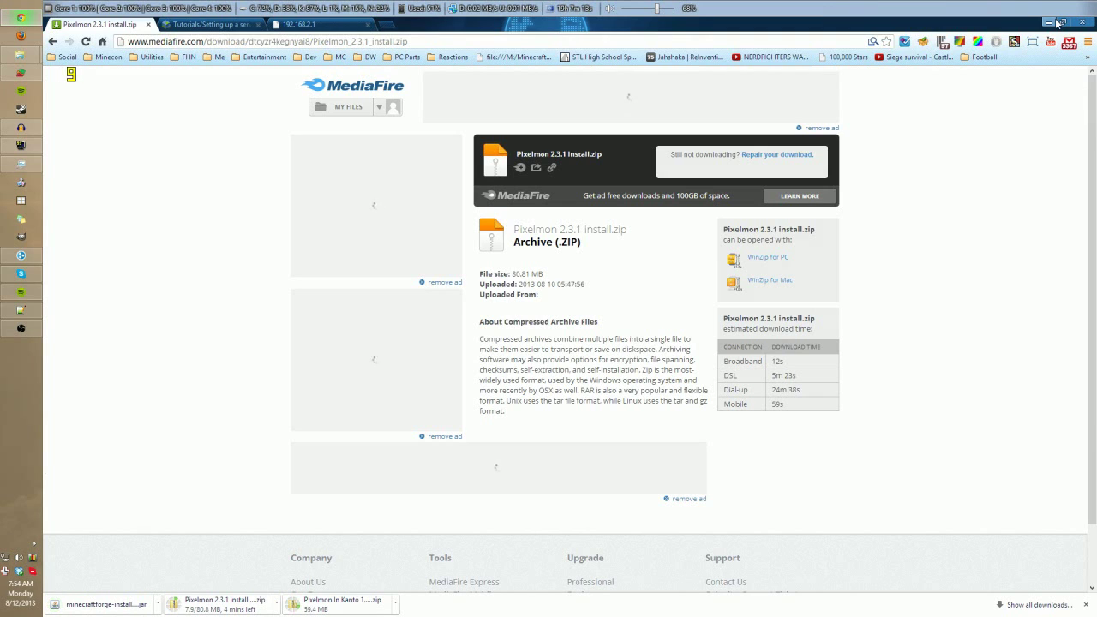
# Snap Chrome beside Explorer and open the Pixelmon Server folder on the Desktop
pyautogui.moveTo(1021, 30); pyautogui.dragTo(3, 51)
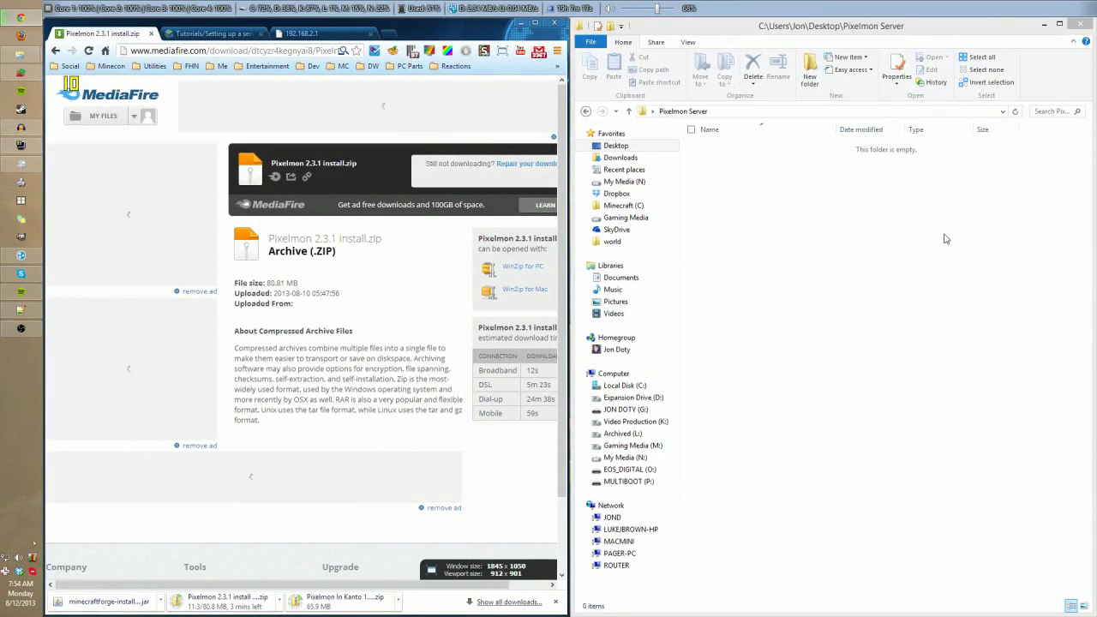
pyautogui.click(637, 147)
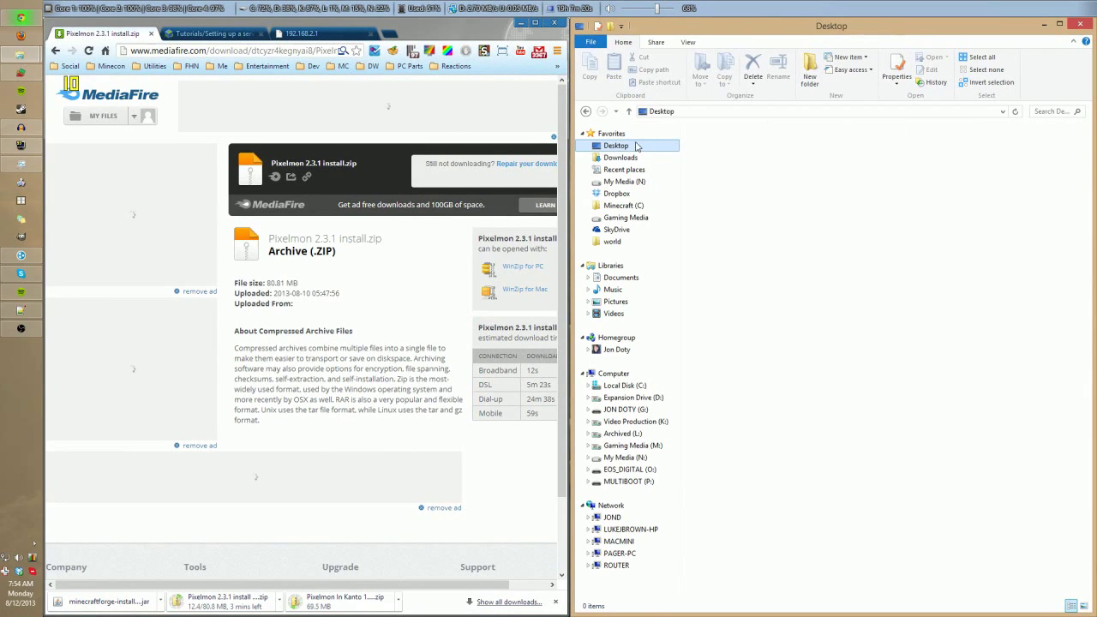
pyautogui.doubleClick(782, 171)
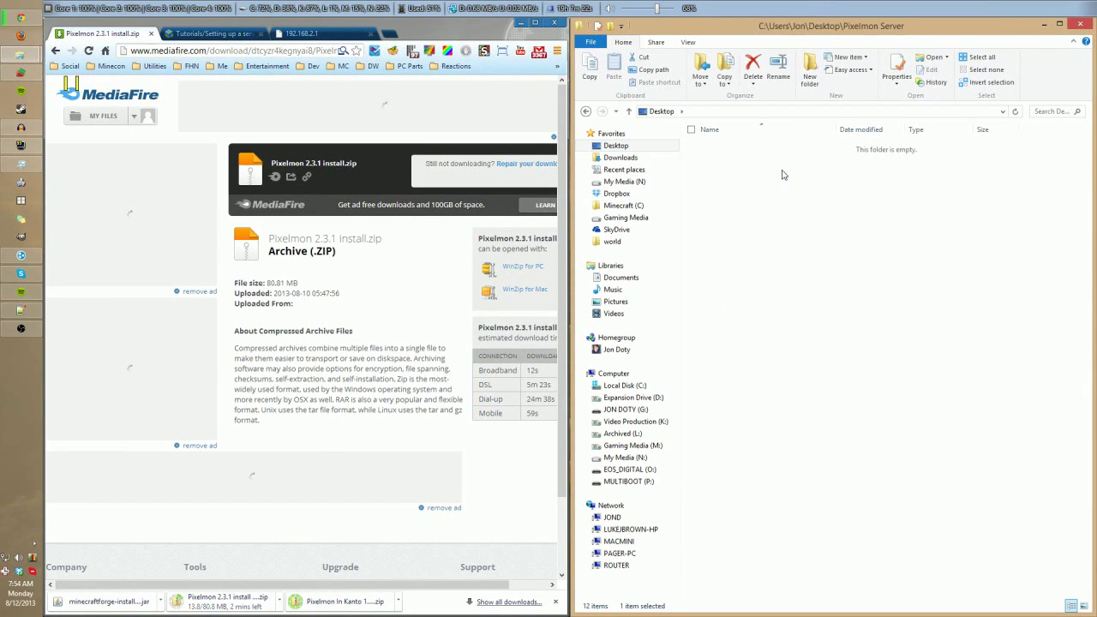
# Create a new folder named _Install Files in Pixelmon Server
pyautogui.click(810, 76)
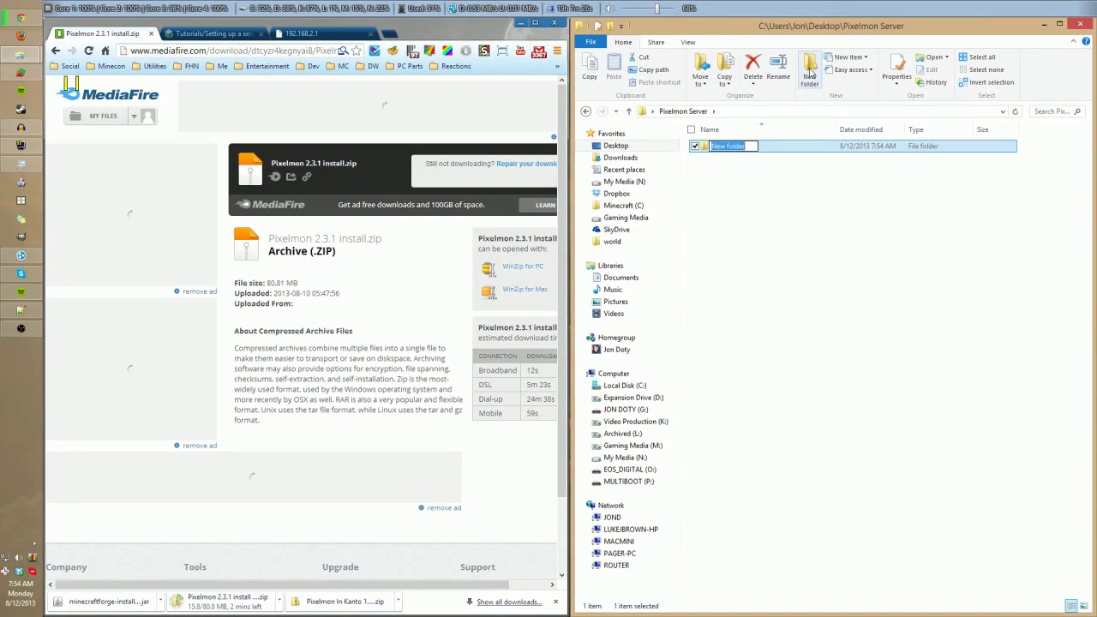
pyautogui.press('BackSpace')
pyautogui.write('Ins')
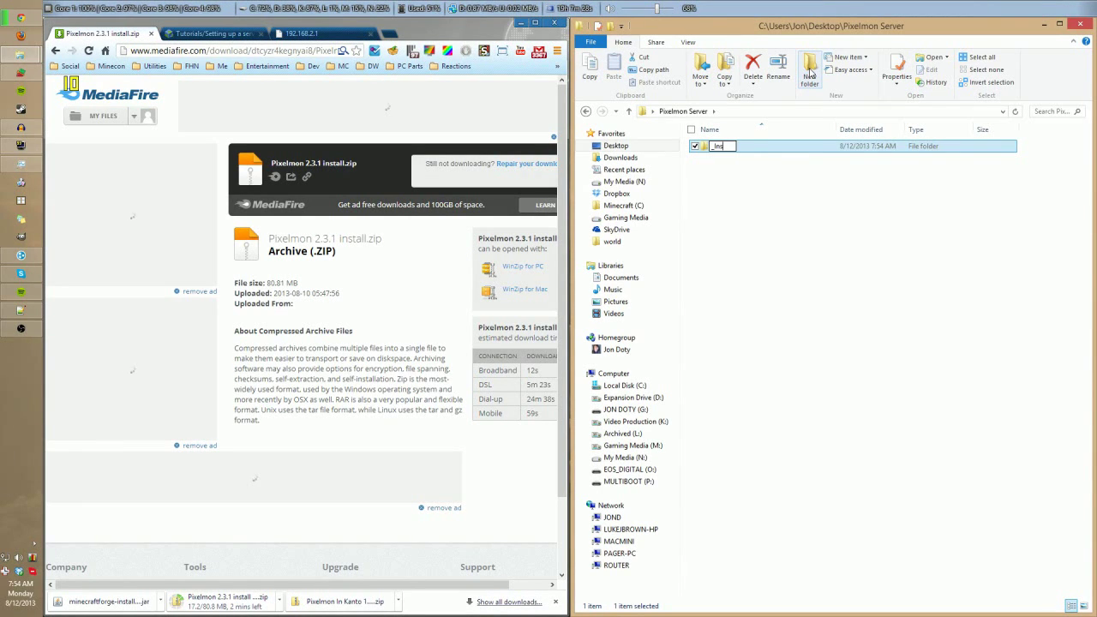
pyautogui.write('tall Files')
pyautogui.press('Return')
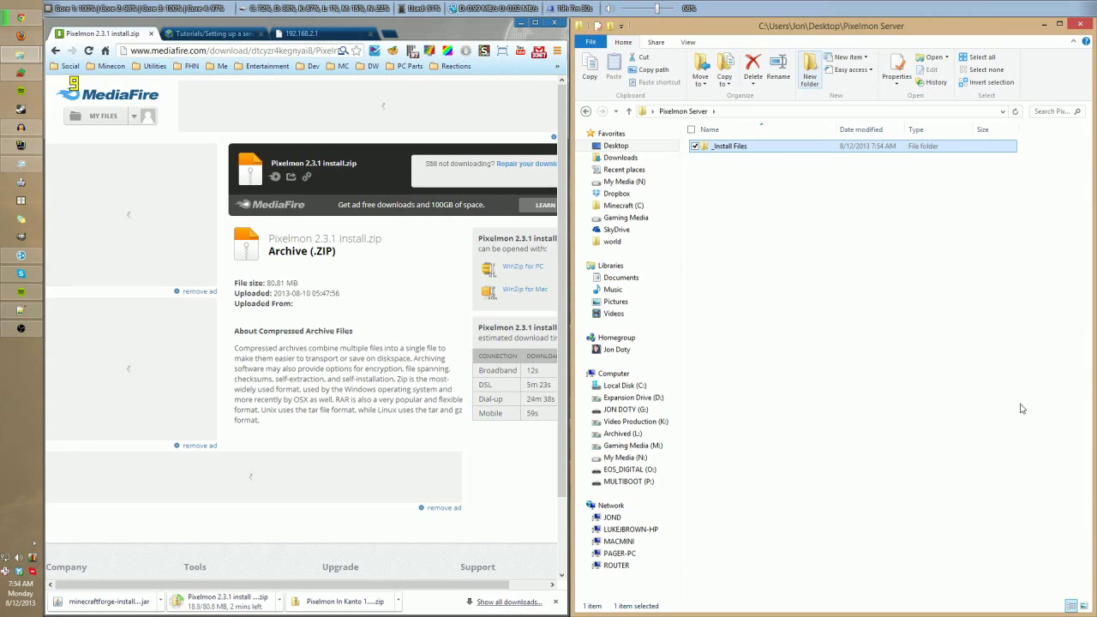
# Move the Forge installer jar and Pixelmon In Kanto zip downloads into _Install Files
pyautogui.doubleClick(731, 152)
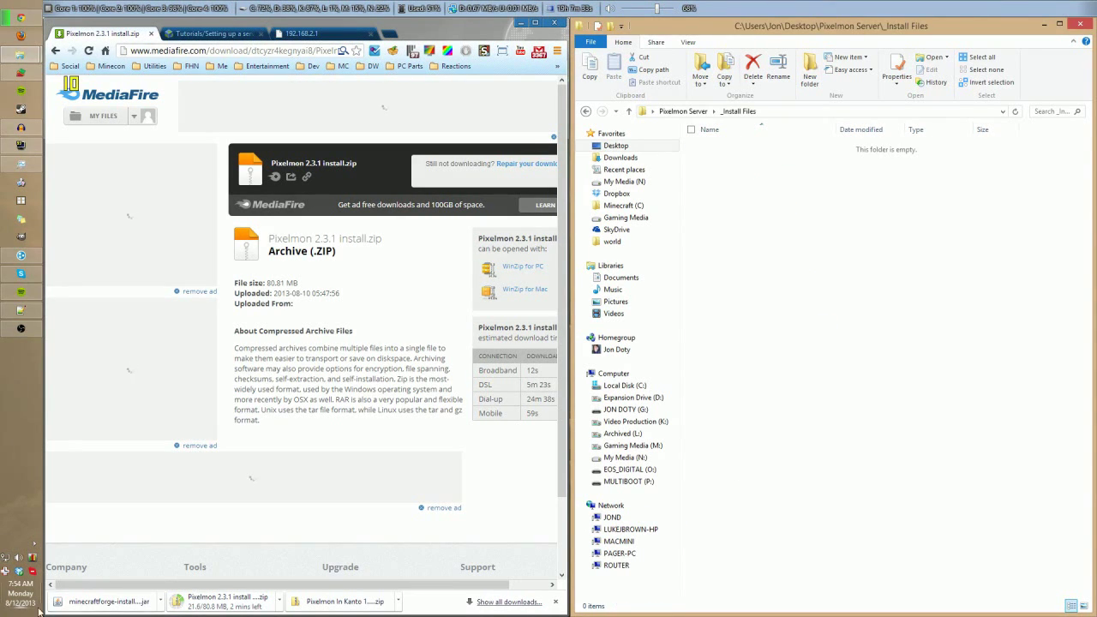
pyautogui.moveTo(101, 601); pyautogui.dragTo(811, 294)
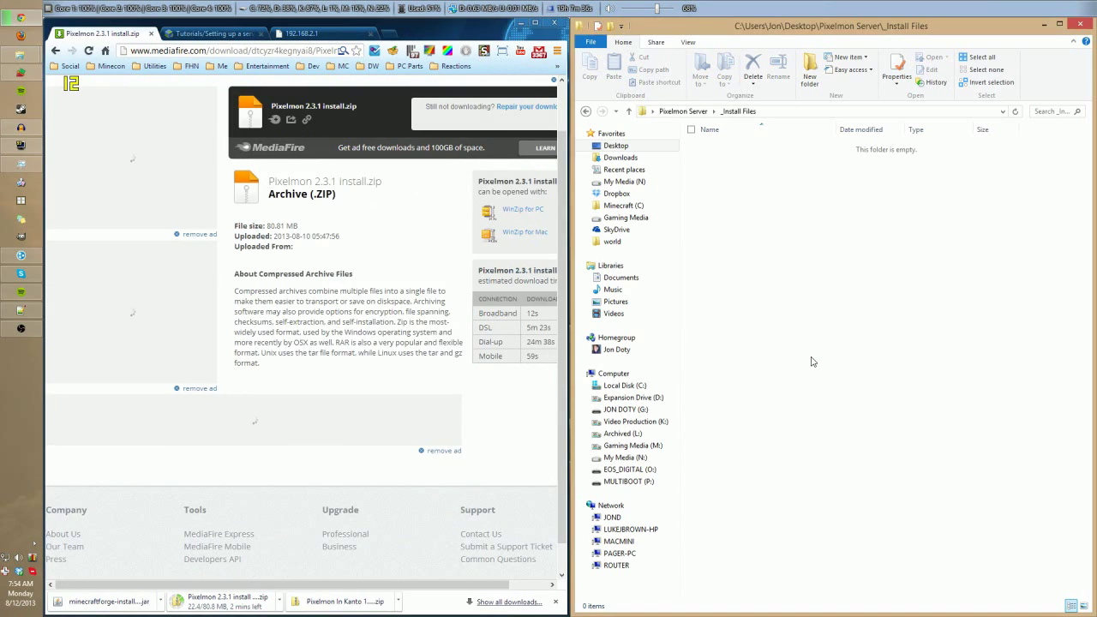
pyautogui.moveTo(343, 605); pyautogui.dragTo(918, 305)
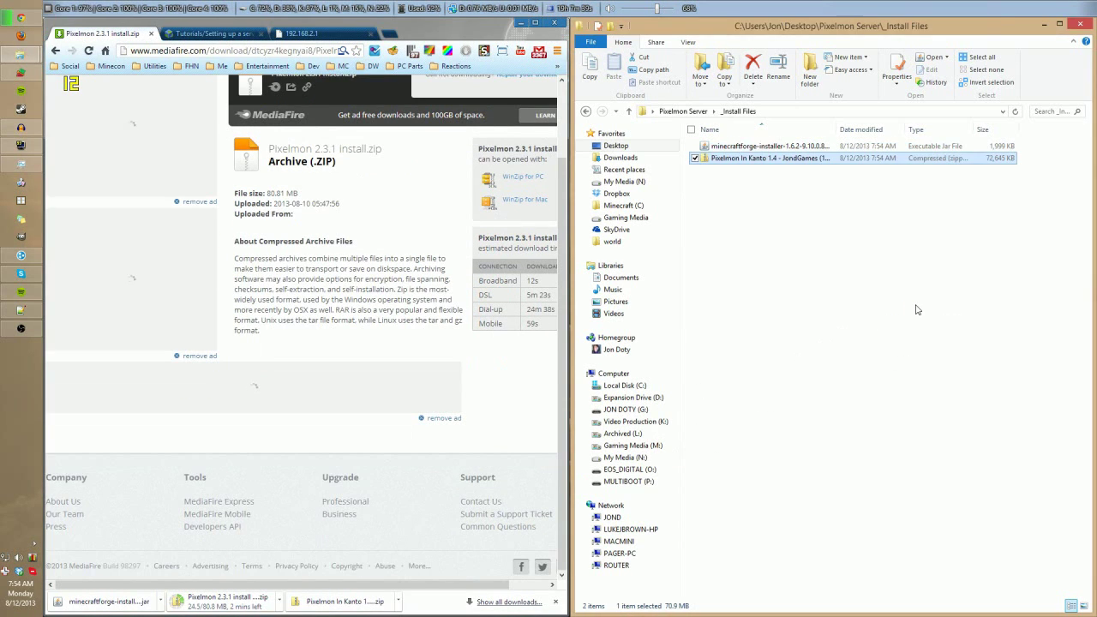
# Extract all contents of the Pixelmon In Kanto 1.4 zip into its own folder
pyautogui.rightClick(747, 157)
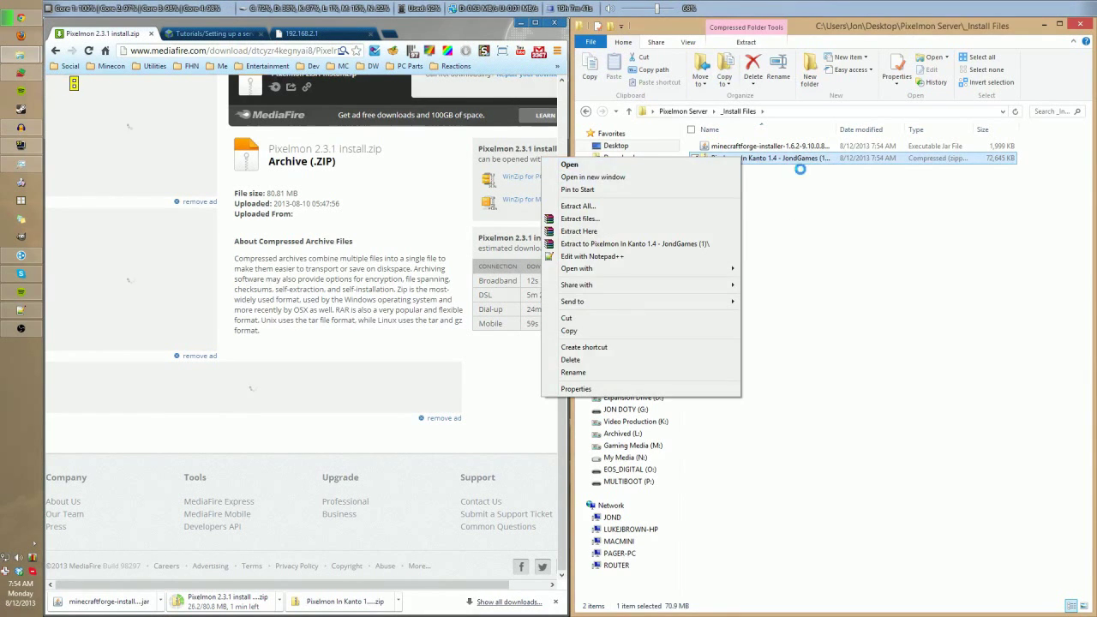
pyautogui.click(892, 238)
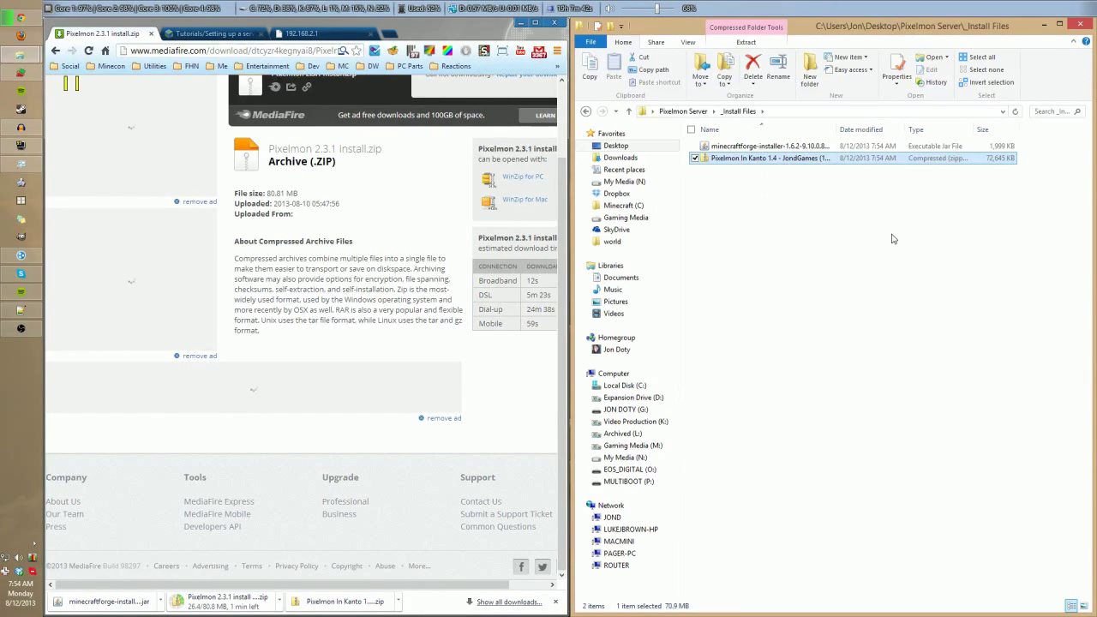
pyautogui.rightClick(743, 159)
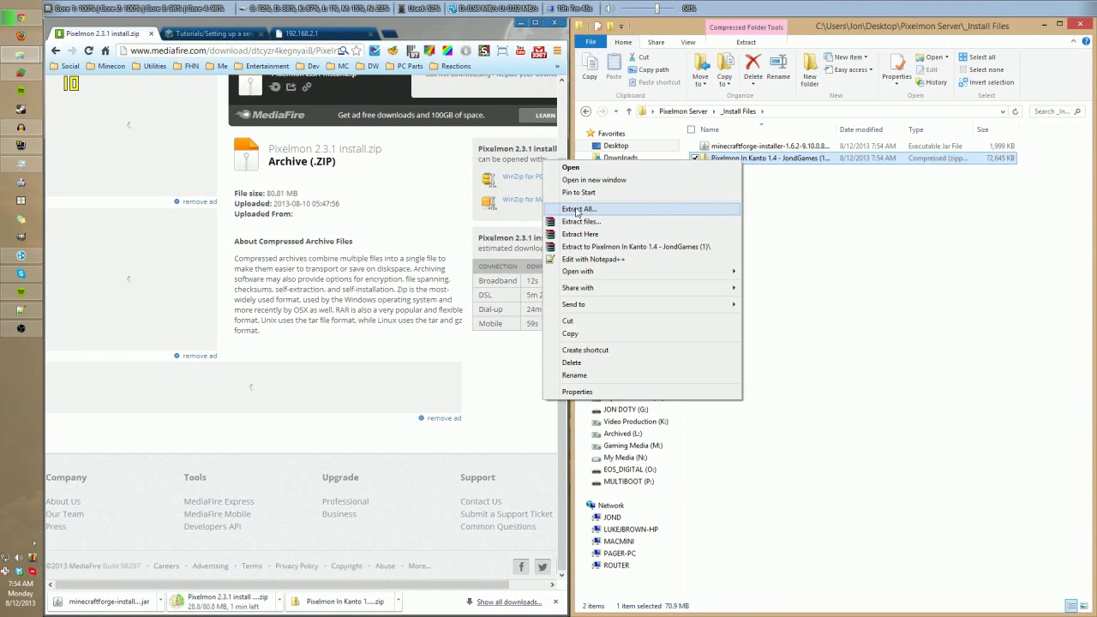
pyautogui.click(591, 208)
pyautogui.click(669, 433)
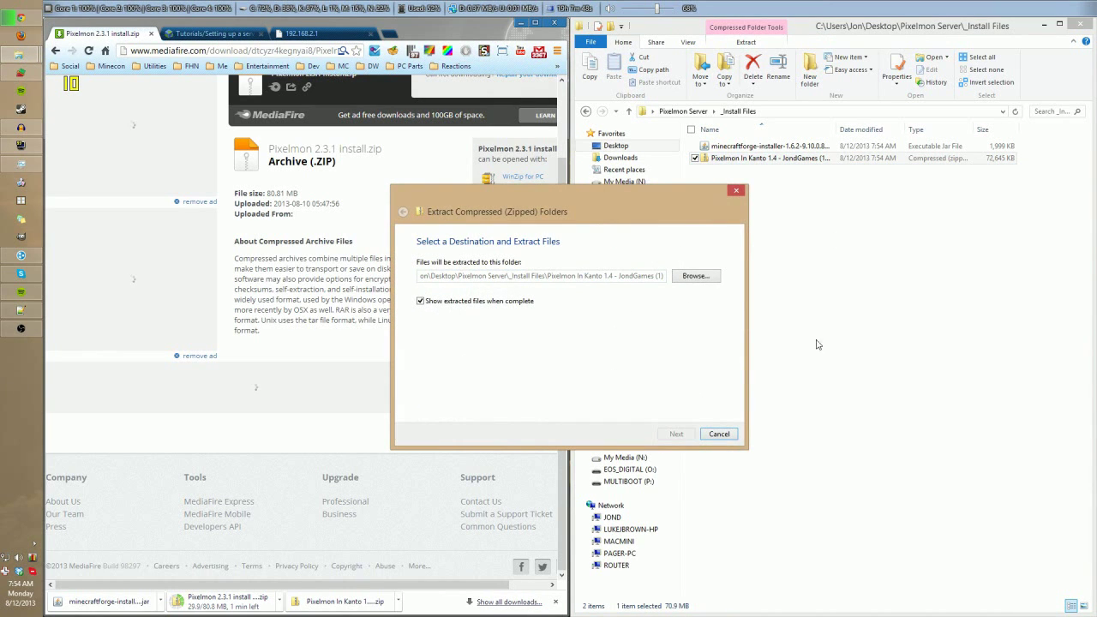
pyautogui.click(734, 149)
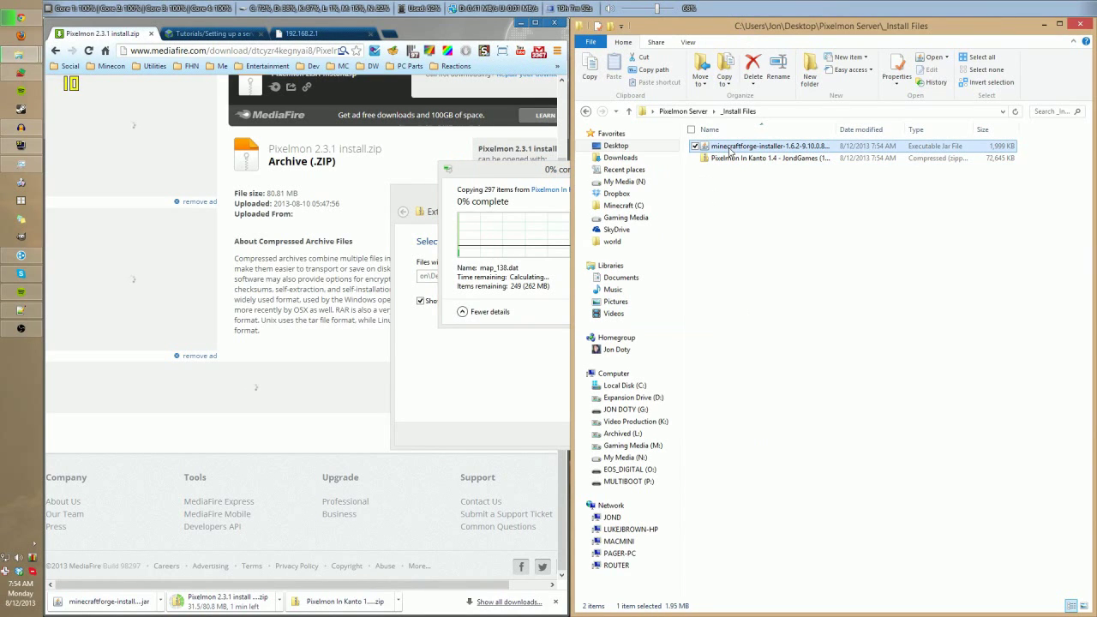
# Install the Forge 9.10.0.828 server into Desktop\Pixelmon Server using the Forge installer
pyautogui.doubleClick(732, 147)
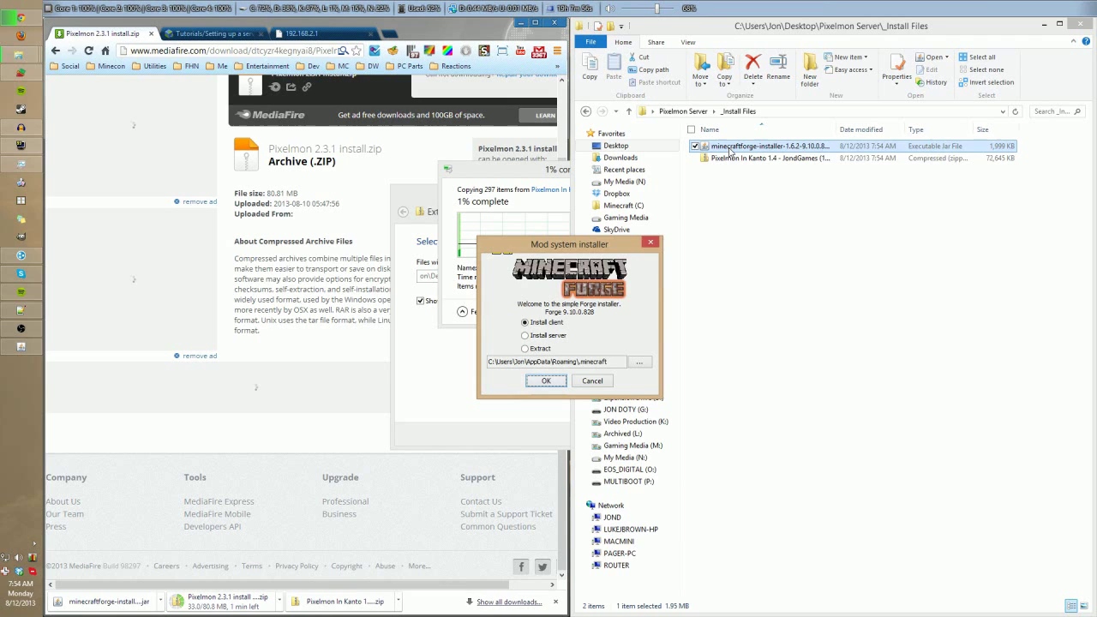
pyautogui.click(549, 338)
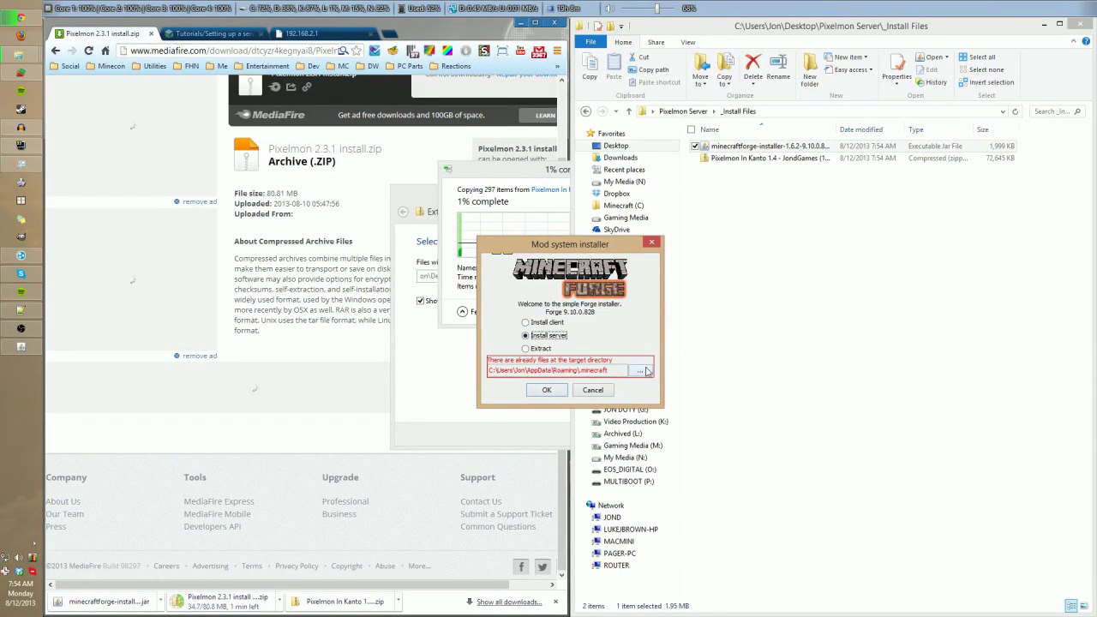
pyautogui.click(639, 371)
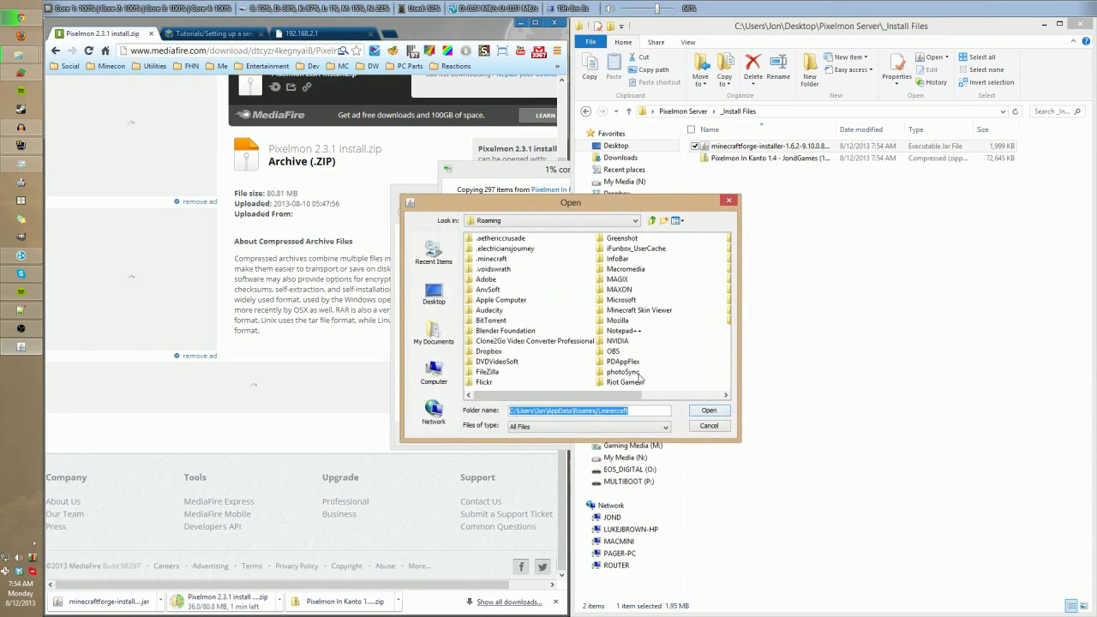
pyautogui.click(435, 294)
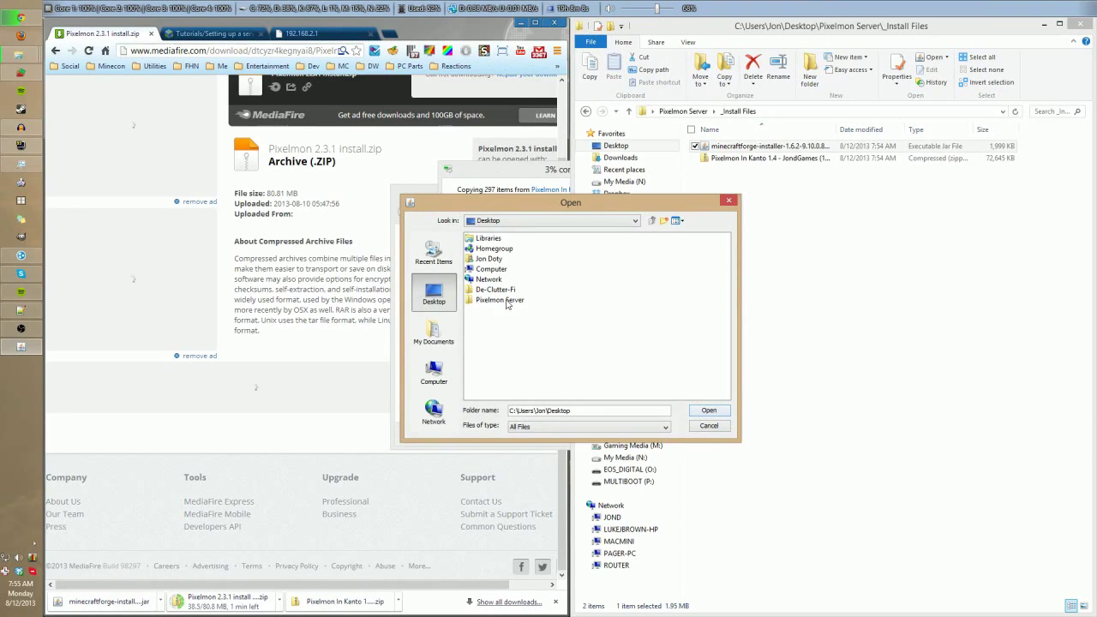
pyautogui.doubleClick(493, 300)
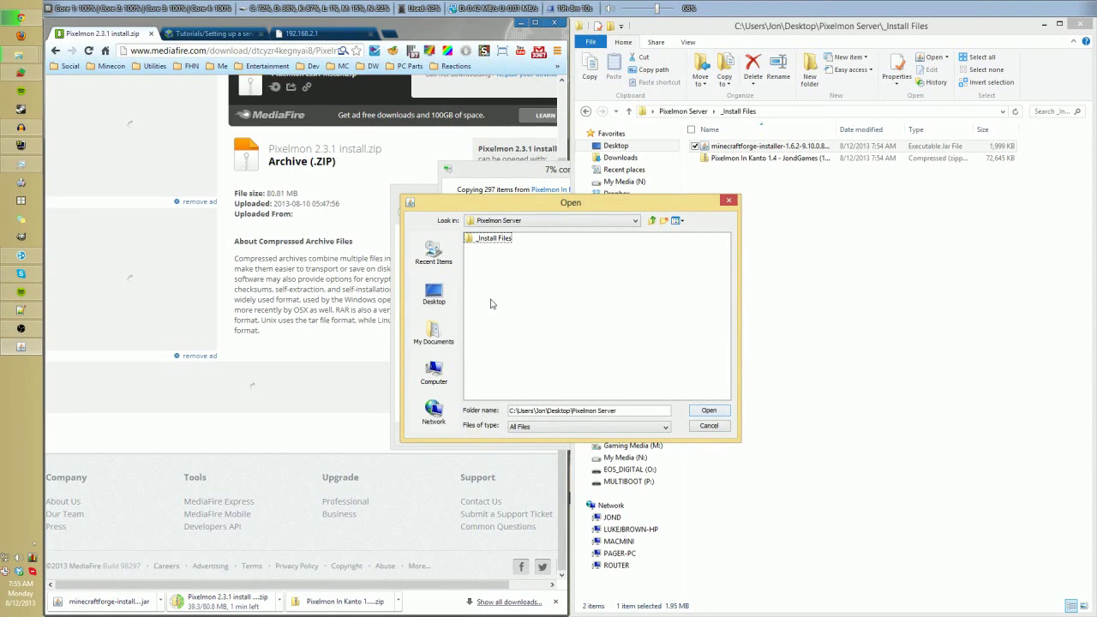
pyautogui.click(698, 411)
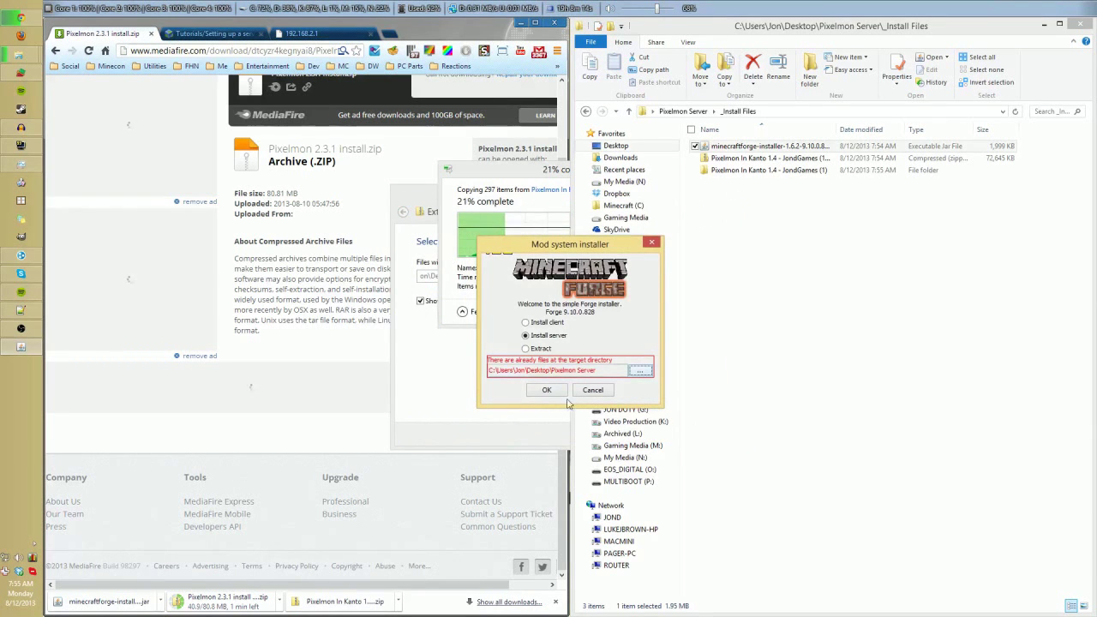
pyautogui.click(547, 390)
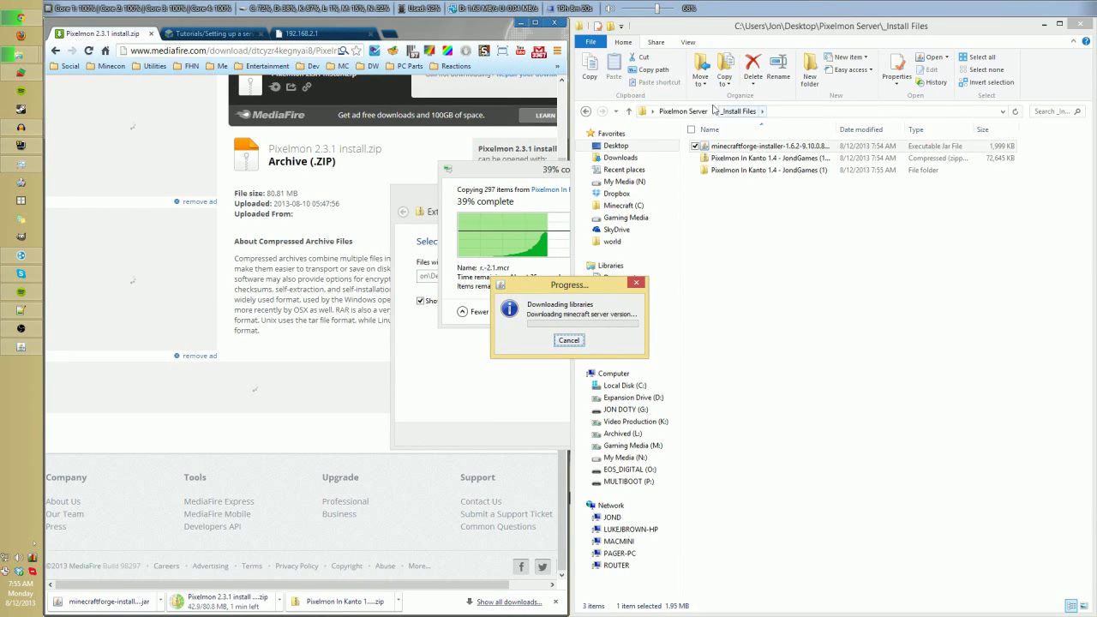
pyautogui.click(711, 110)
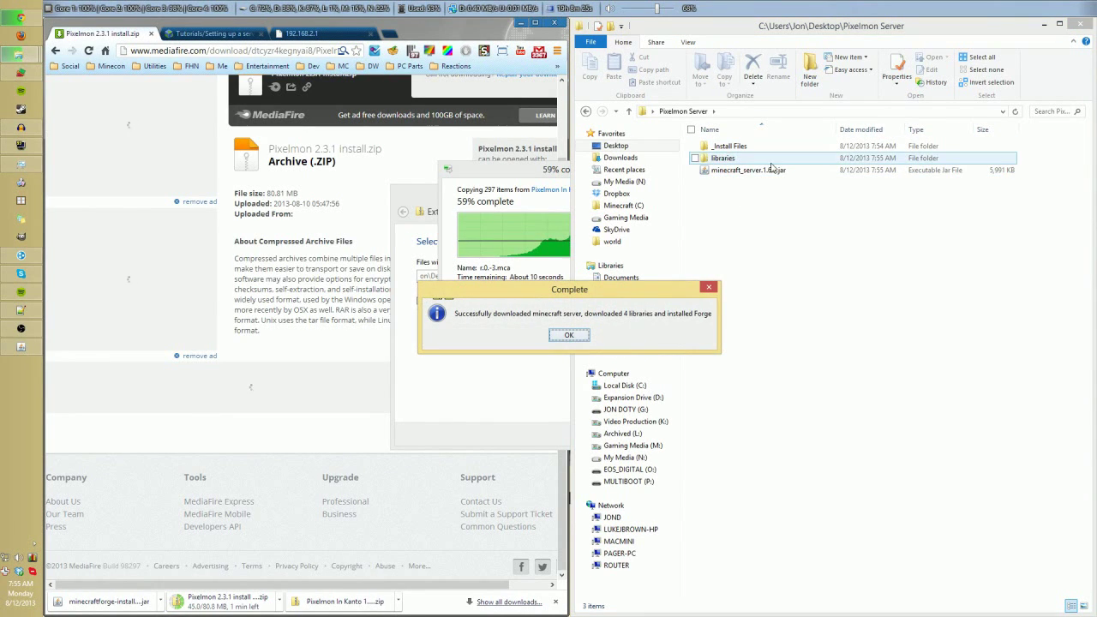
pyautogui.click(589, 335)
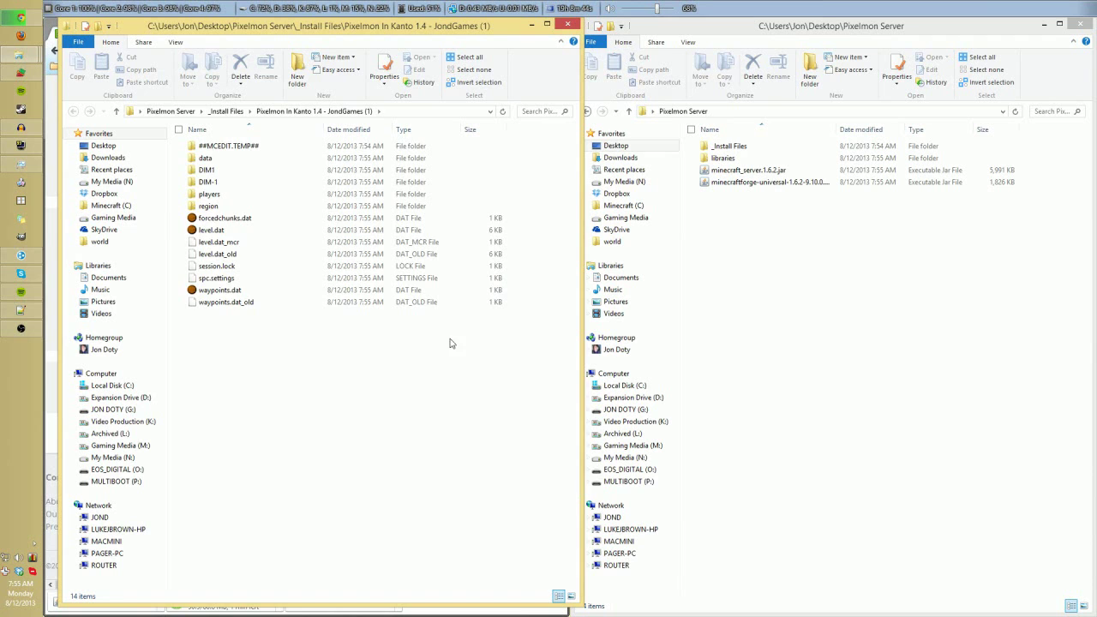
# Select the 14 extracted Kanto map files and create a folder named world in Pixelmon Server
pyautogui.moveTo(420, 375); pyautogui.dragTo(292, 135)
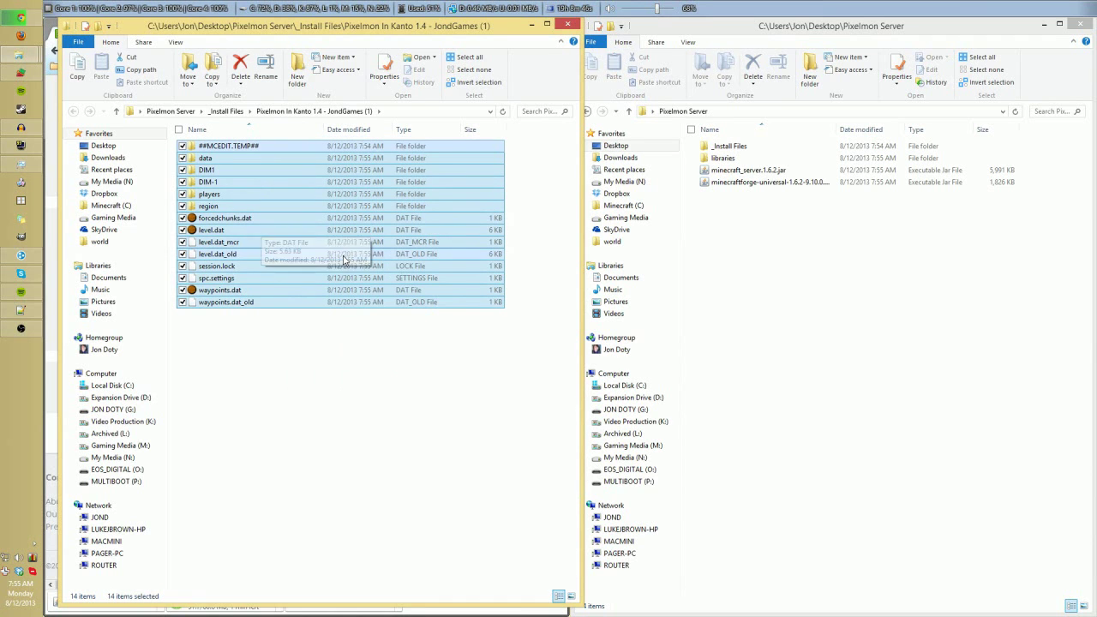
pyautogui.click(805, 62)
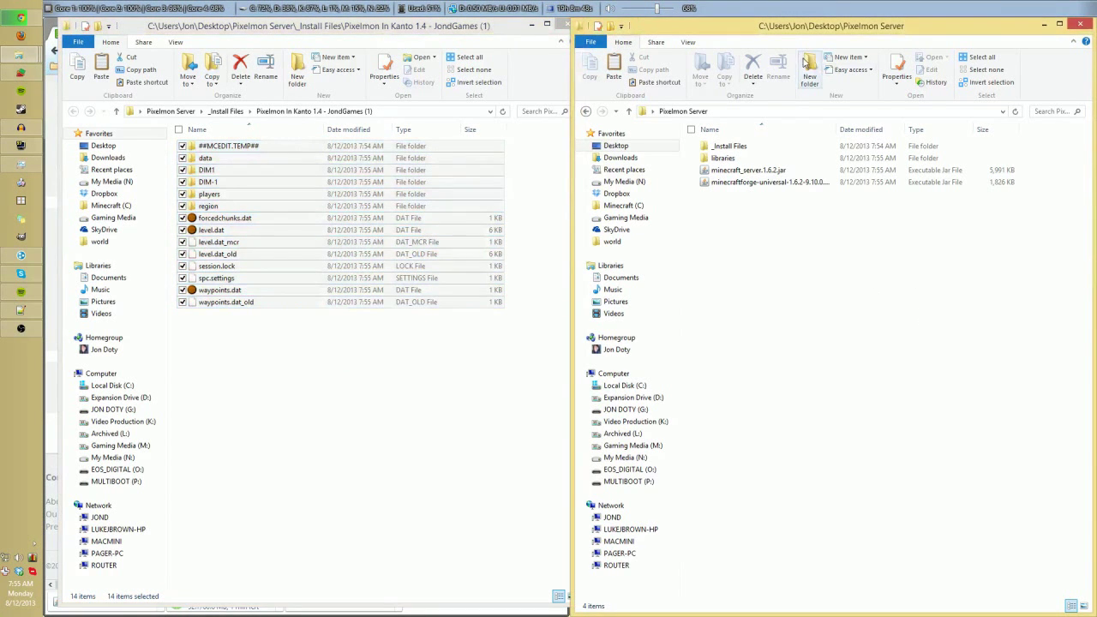
pyautogui.click(808, 66)
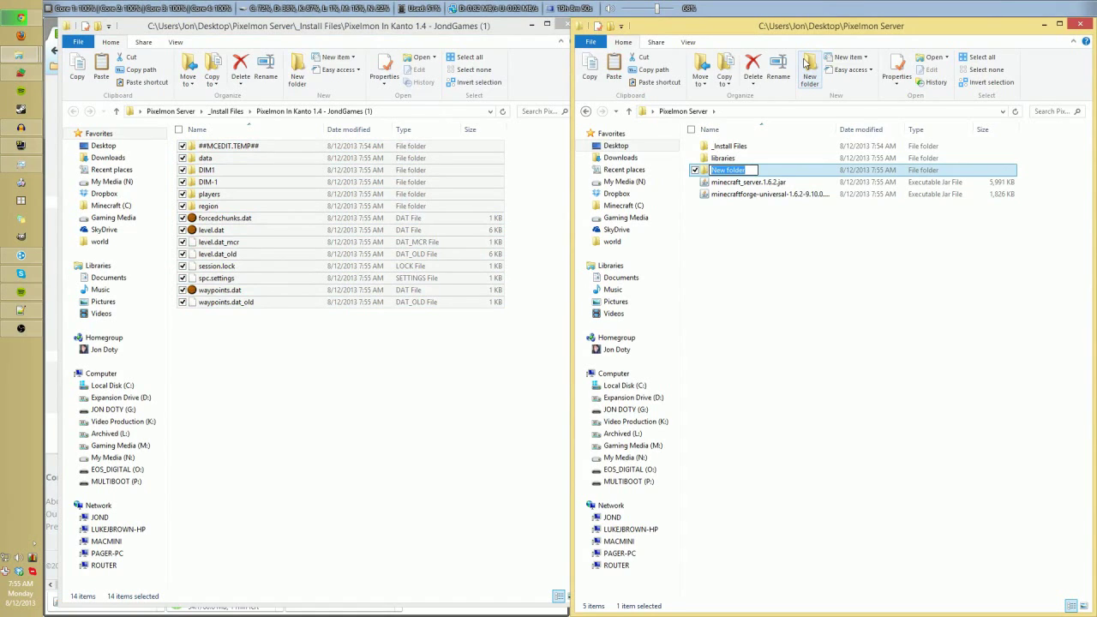
pyautogui.write('wolrd')
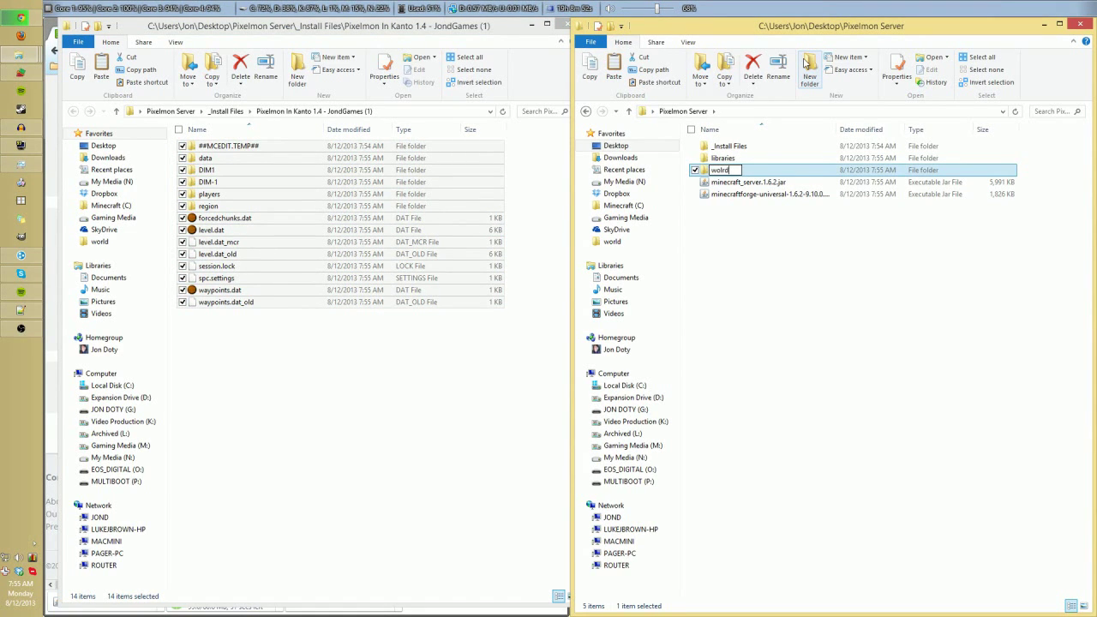
pyautogui.press('BackSpace')
pyautogui.press('BackSpace')
pyautogui.write('rld')
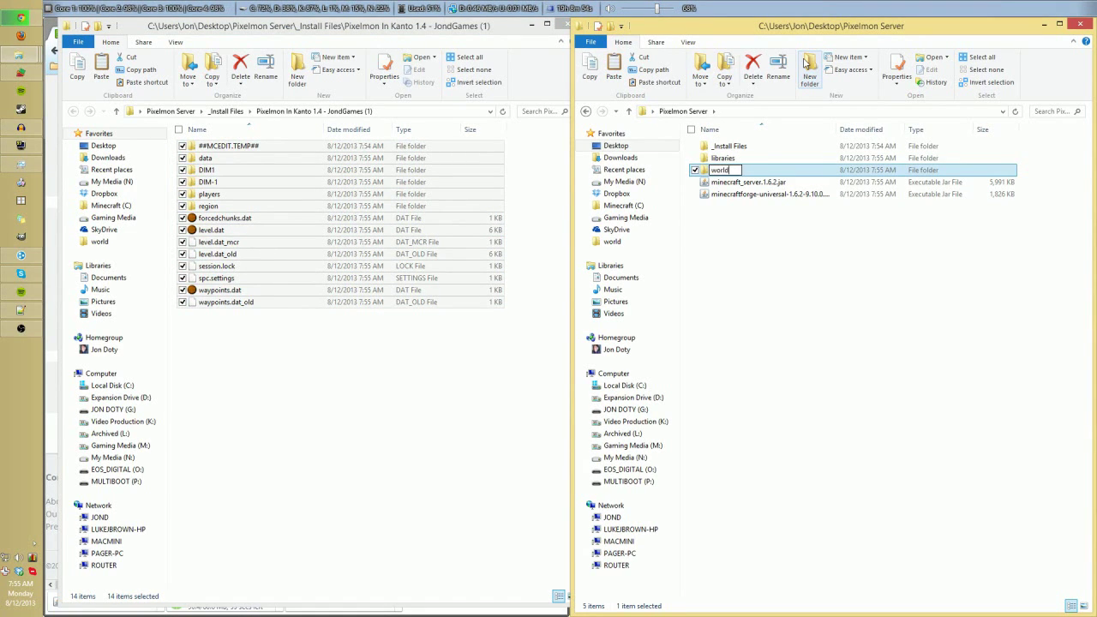
pyautogui.press('Return')
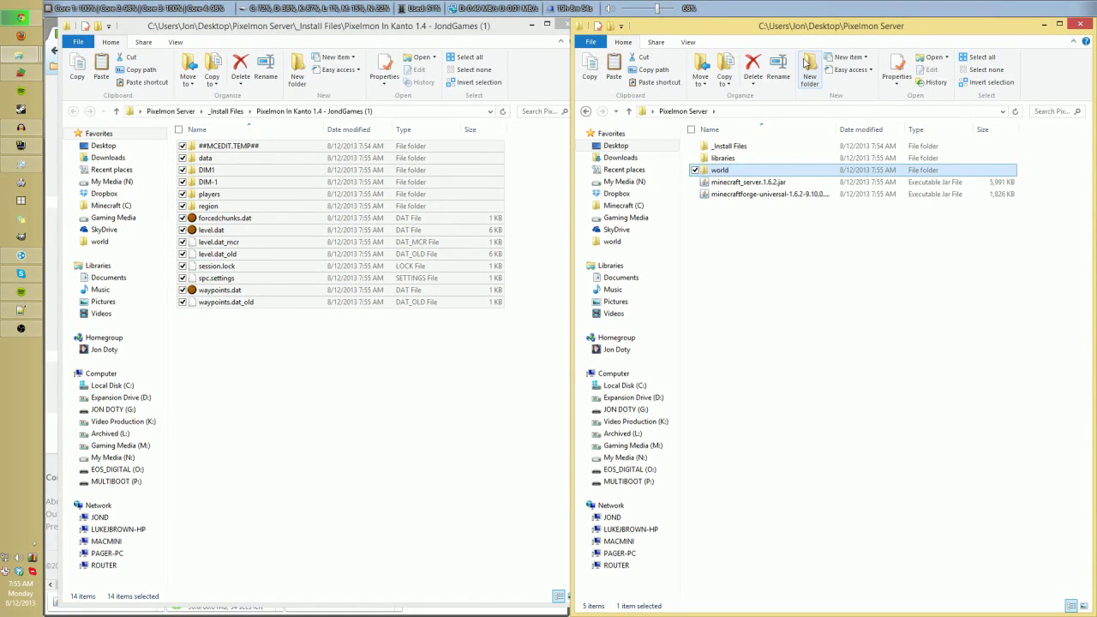
# Paste the Kanto map files into world and close the extracted Kanto window
pyautogui.doubleClick(748, 169)
pyautogui.hotkey('ctrl', 'v')
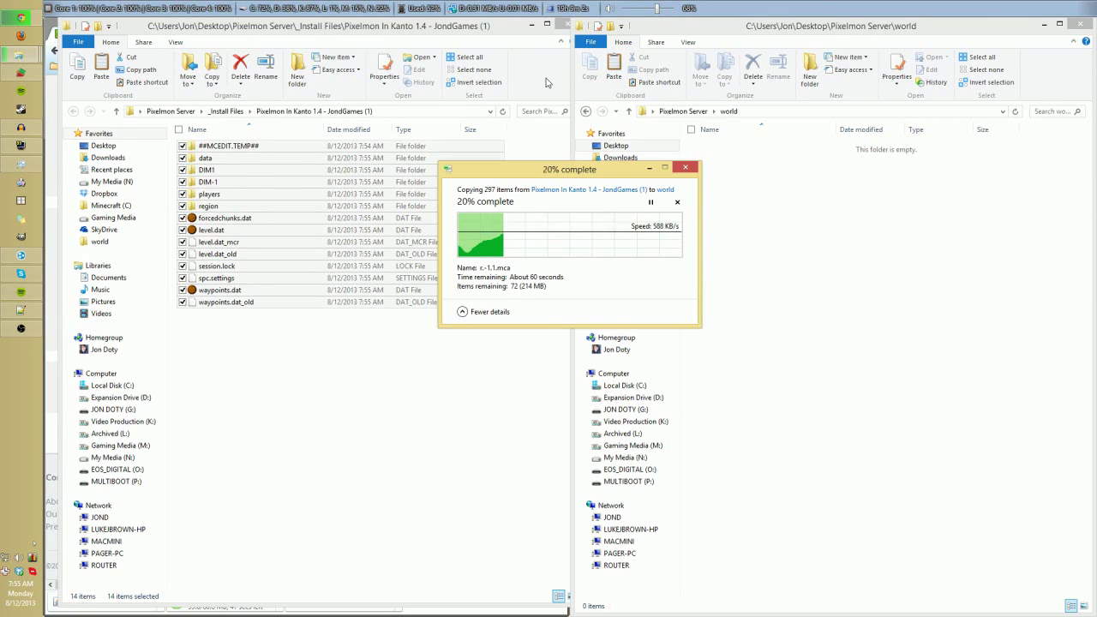
pyautogui.click(511, 30)
pyautogui.click(562, 24)
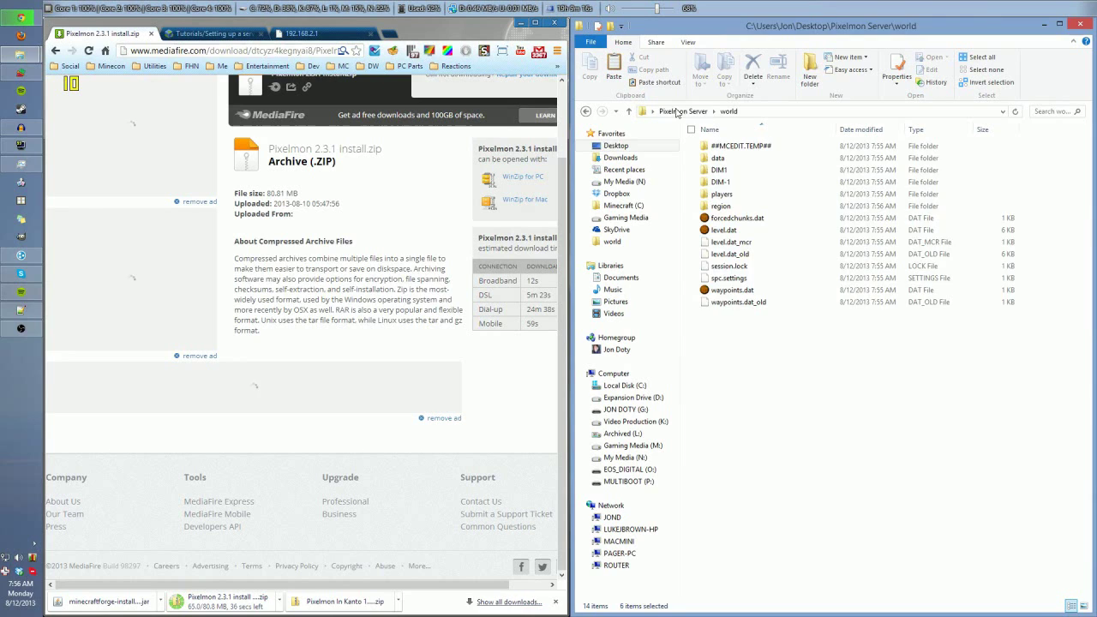
# Create a new text document named Run.txt in the Pixelmon Server folder
pyautogui.click(683, 111)
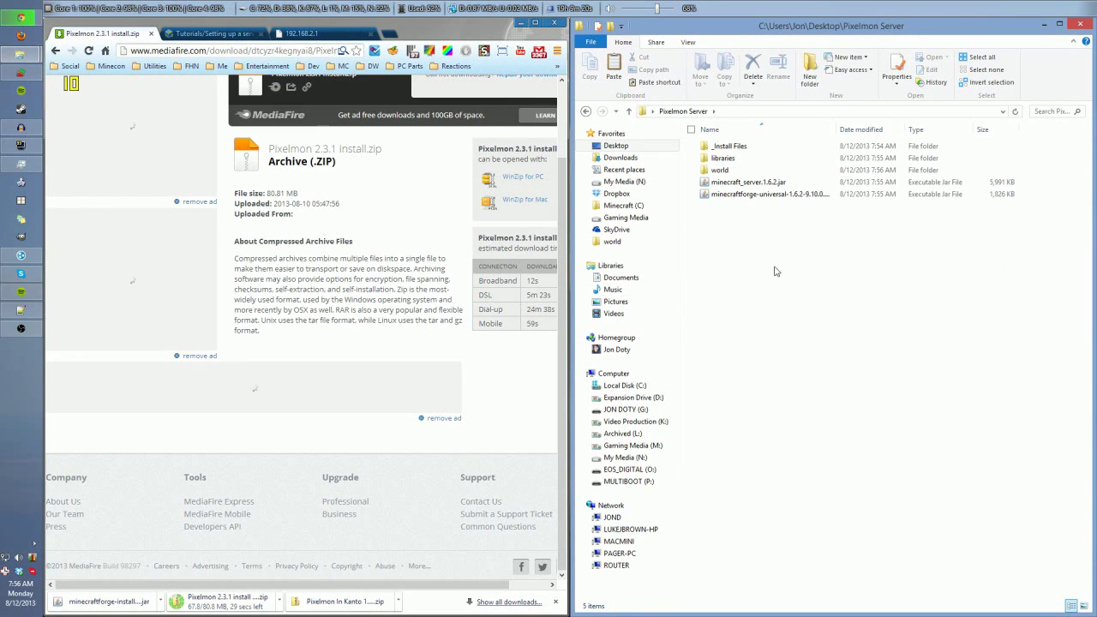
pyautogui.rightClick(760, 252)
pyautogui.click(804, 320)
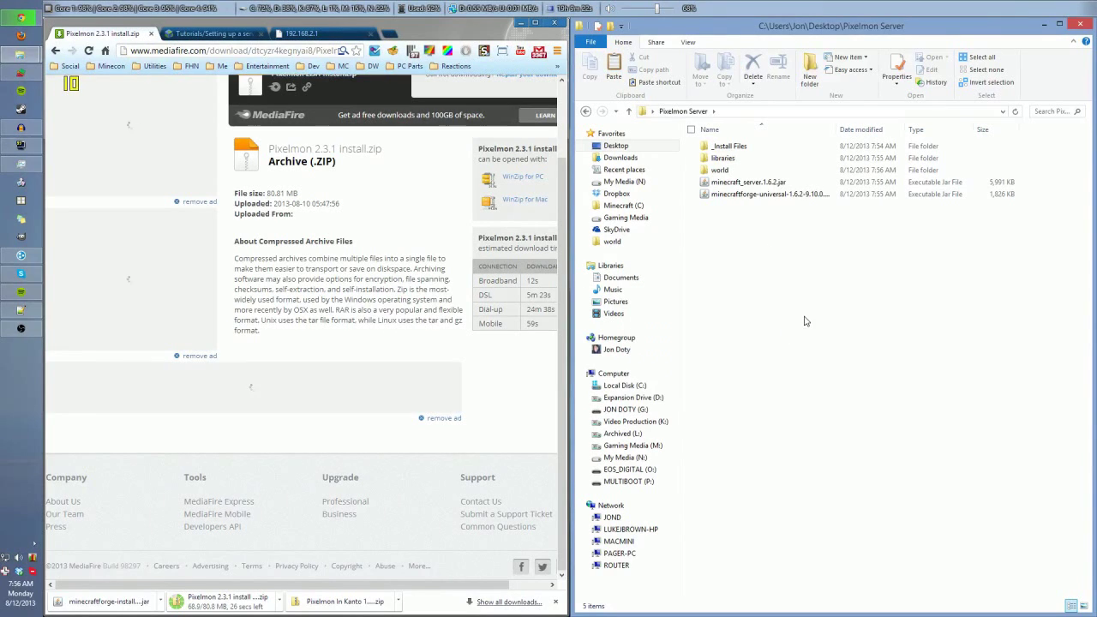
pyautogui.rightClick(763, 266)
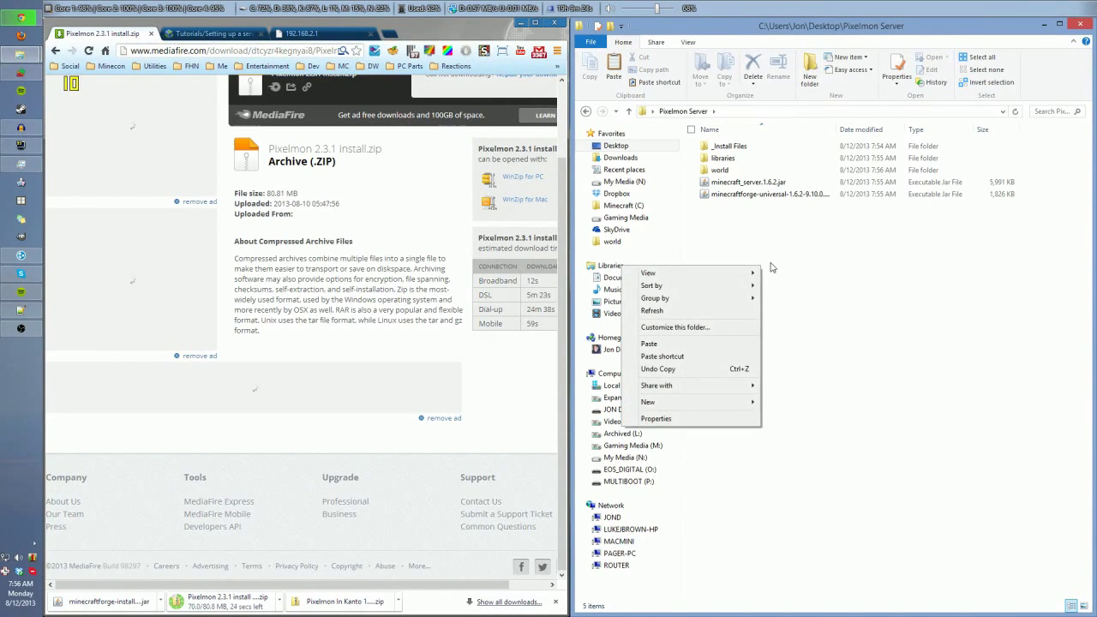
pyautogui.click(813, 264)
pyautogui.rightClick(727, 227)
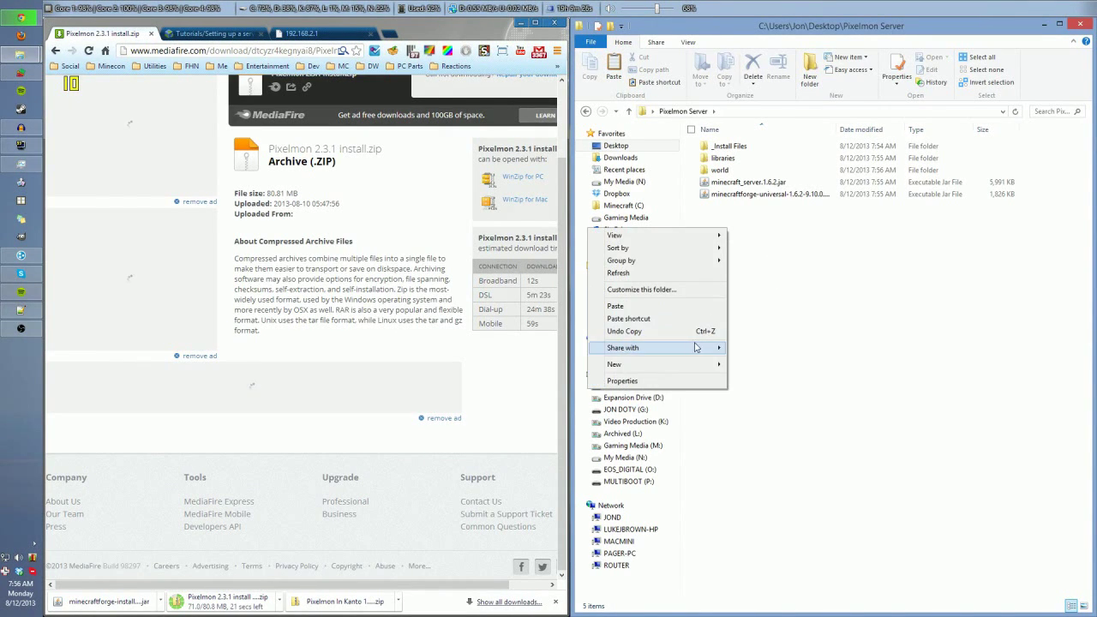
pyautogui.moveTo(688, 367)
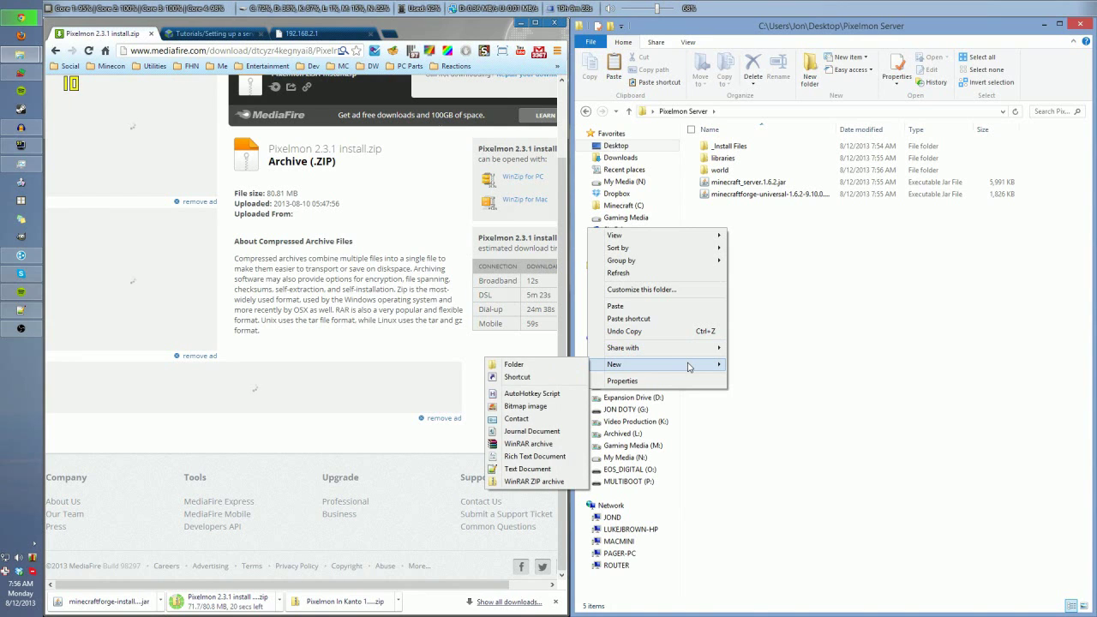
pyautogui.click(545, 470)
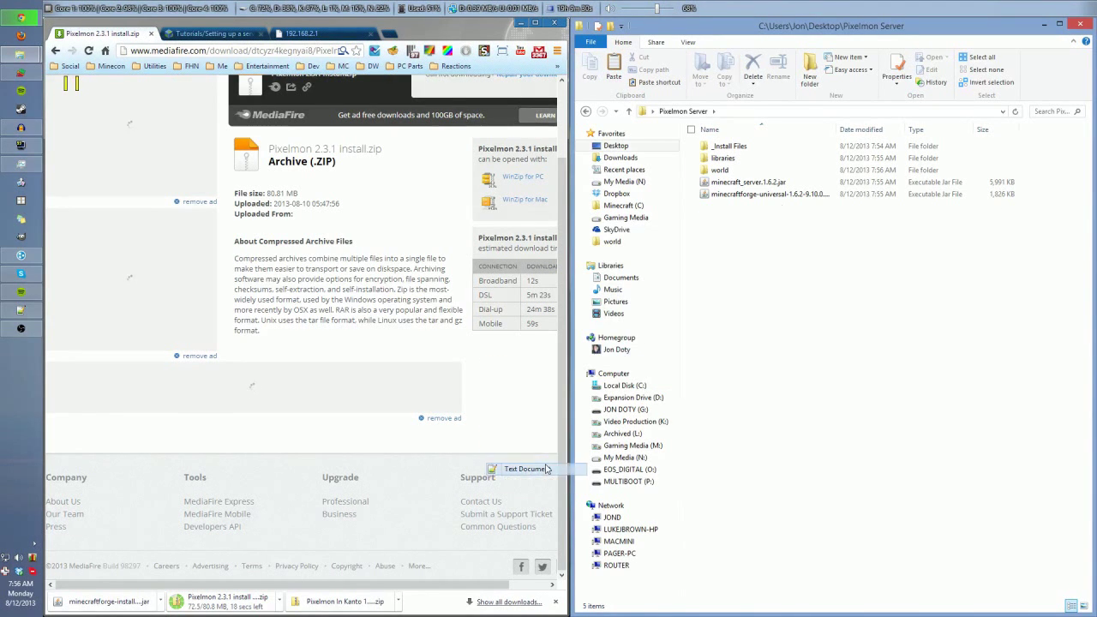
pyautogui.write('R')
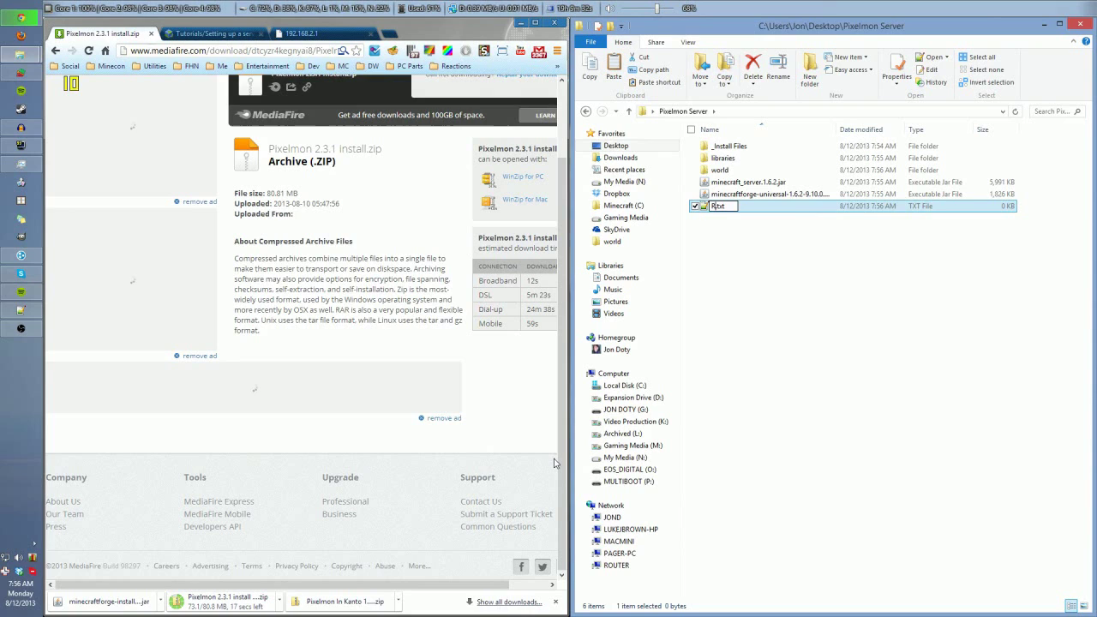
pyautogui.write('un')
pyautogui.press('Return')
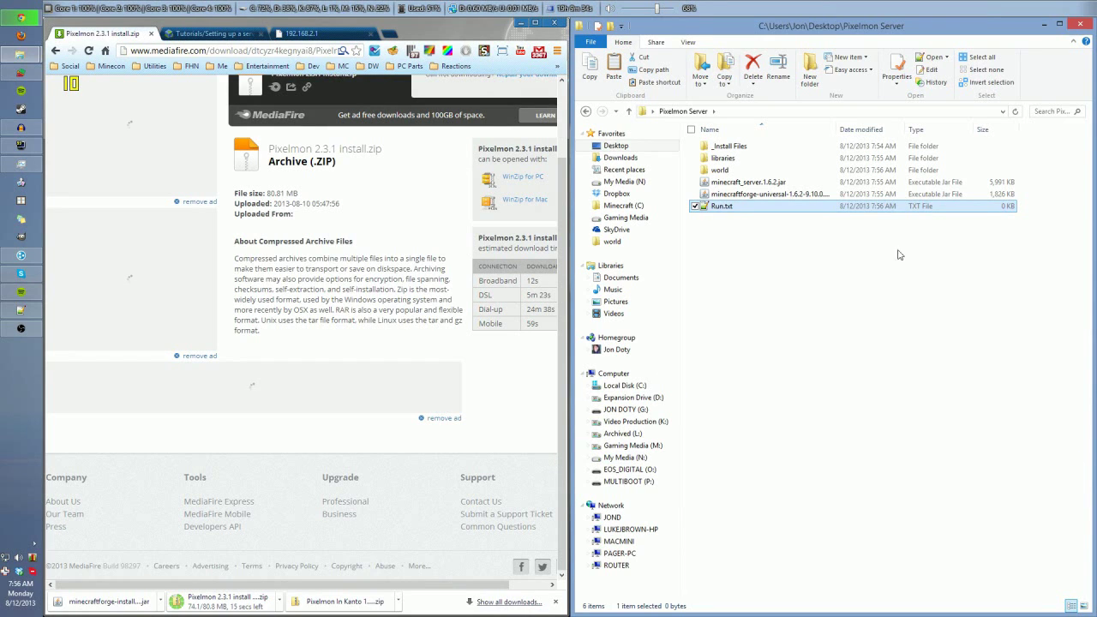
# Open Run.txt in Notepad, docked to the left half of the screen
pyautogui.click(900, 256)
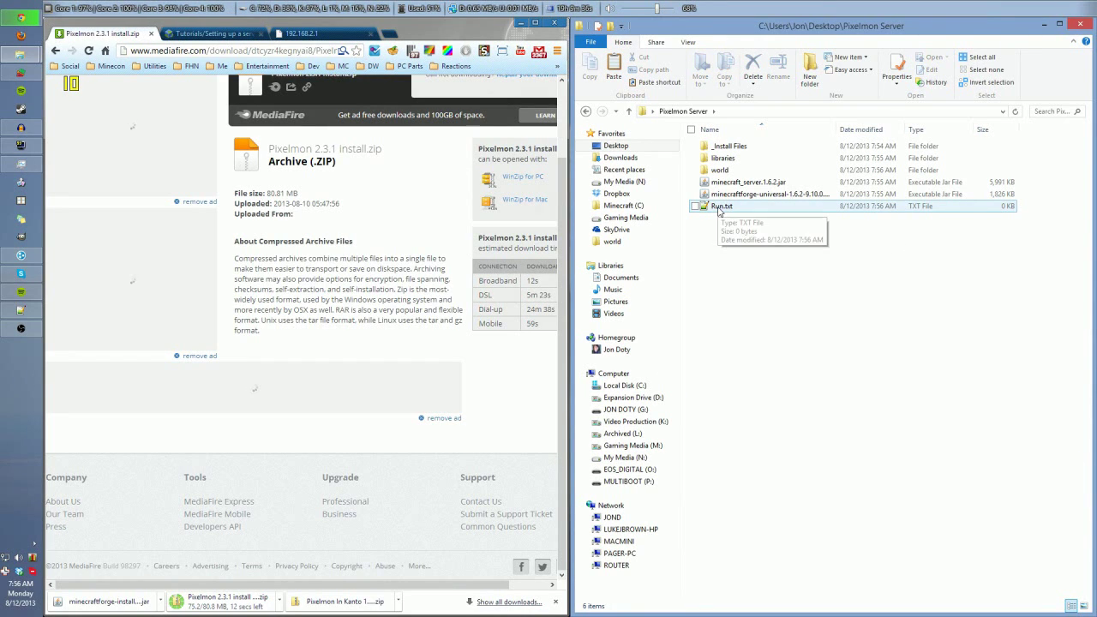
pyautogui.click(719, 210)
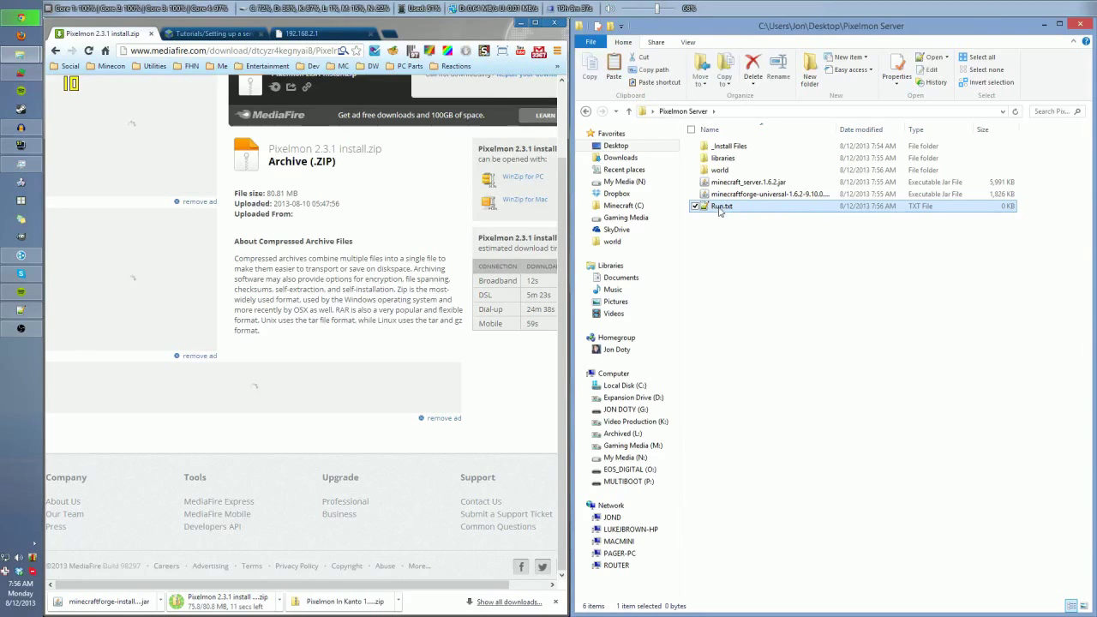
pyautogui.rightClick(721, 210)
pyautogui.moveTo(600, 247)
pyautogui.click(478, 253)
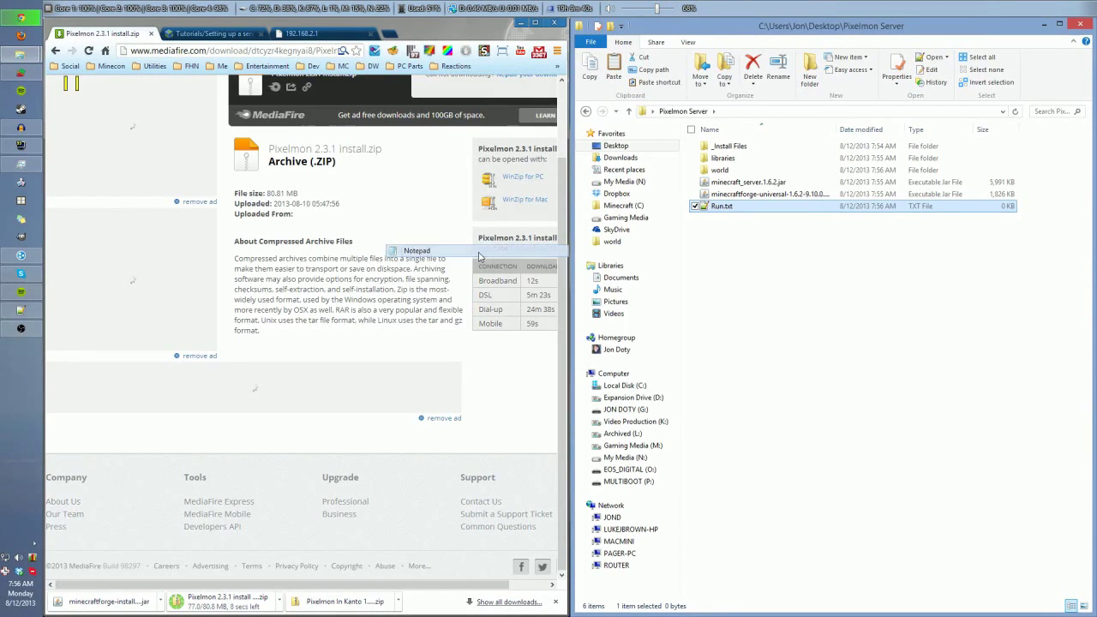
pyautogui.press('super+Left')
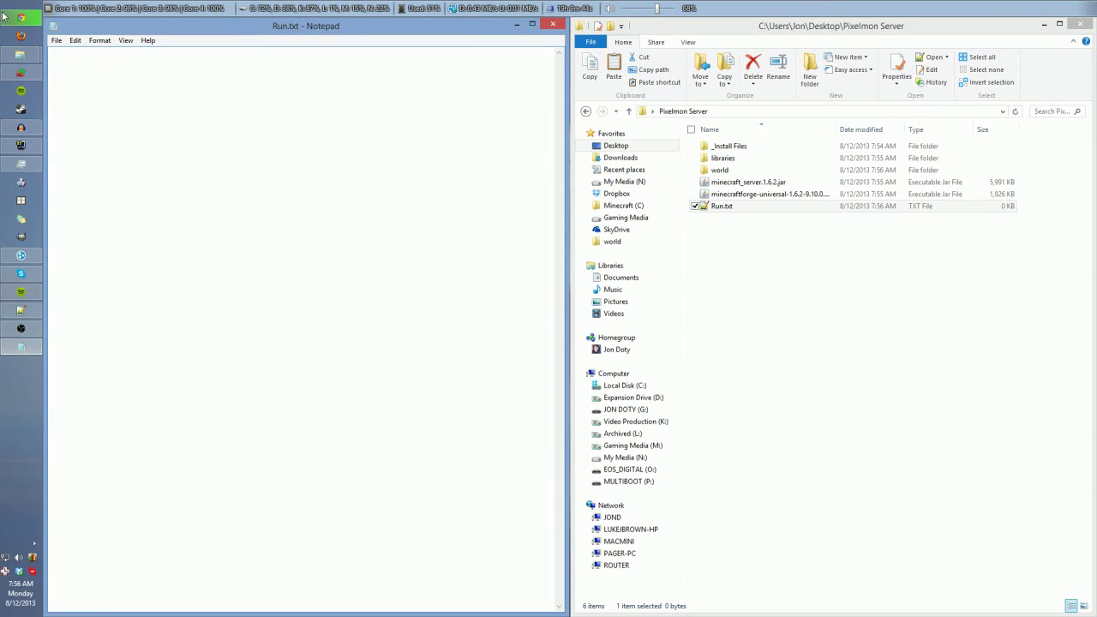
# Copy the java -Xms512M -Xmx1G -jar minecraft_server.jar command from the Minecraft Wiki server tutorial
pyautogui.hotkey('alt', 'Tab')
pyautogui.click(233, 33)
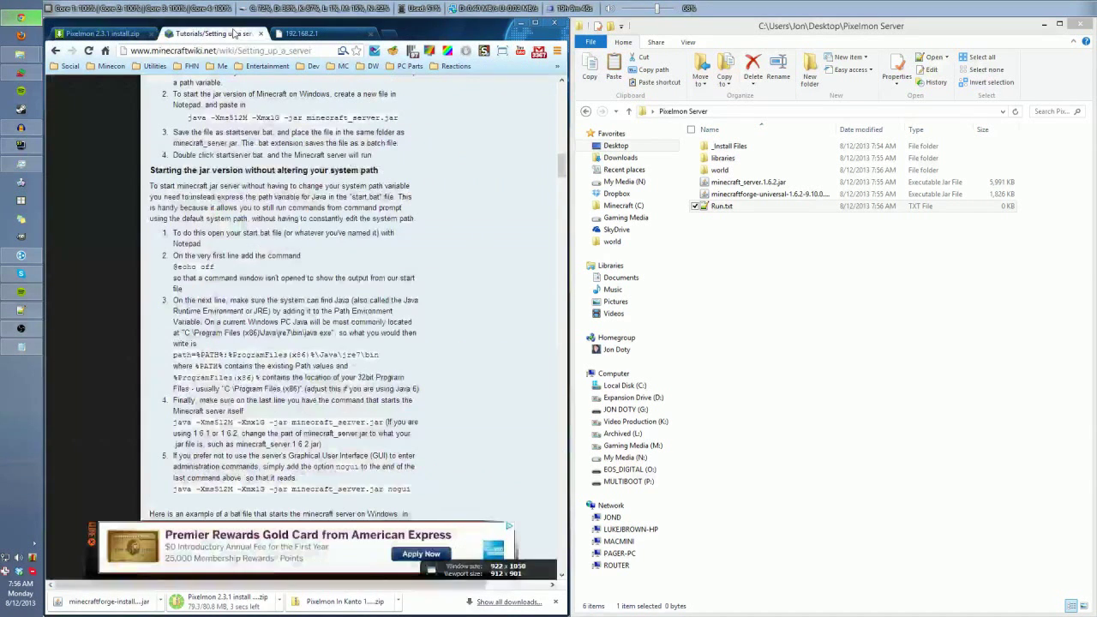
pyautogui.scroll(6, 393, 275)
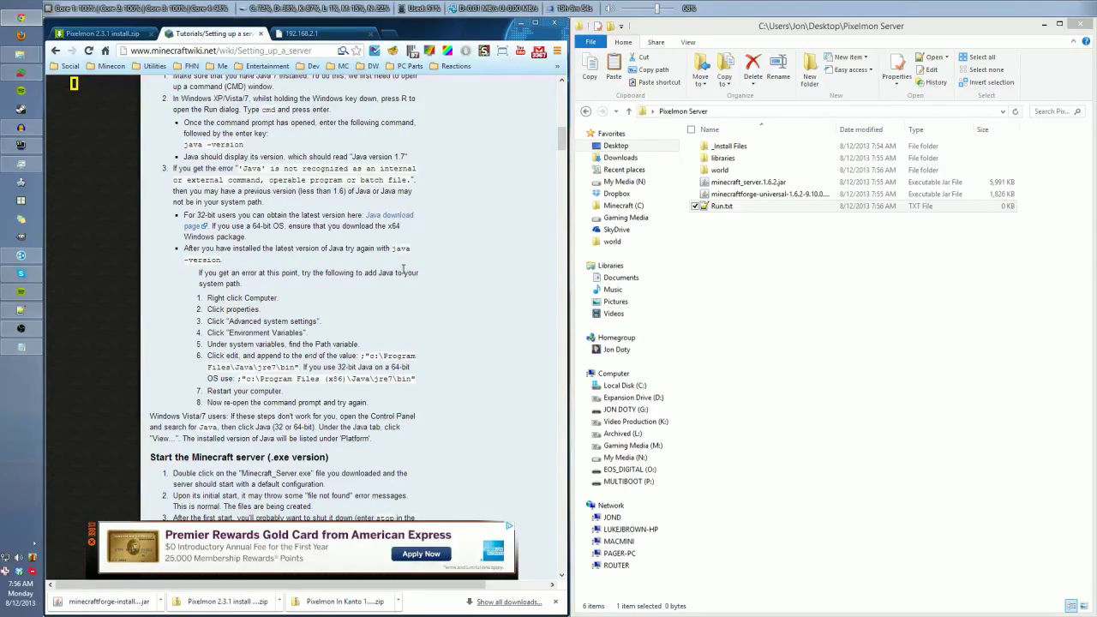
pyautogui.scroll(10, 403, 272)
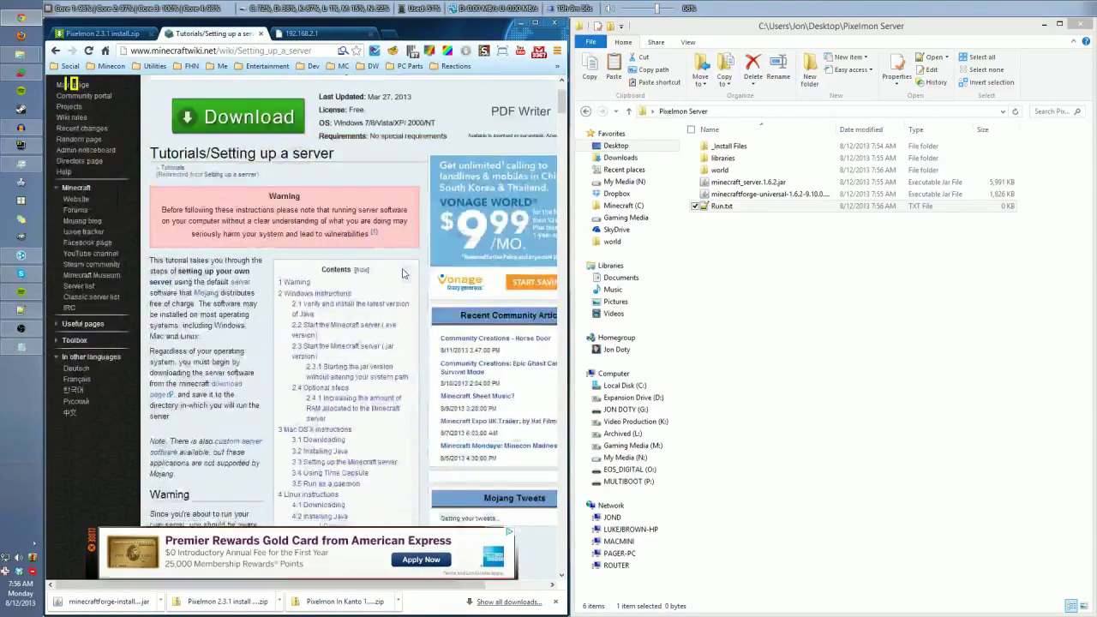
pyautogui.scroll(-7, 404, 273)
pyautogui.scroll(-10, 404, 274)
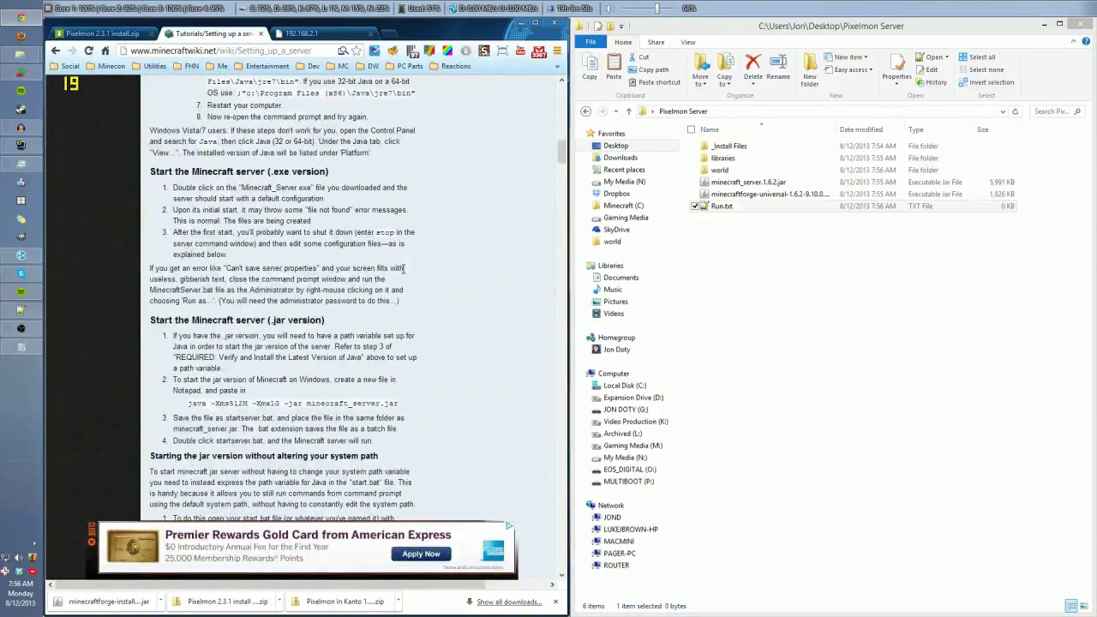
pyautogui.moveTo(299, 403); pyautogui.dragTo(206, 401)
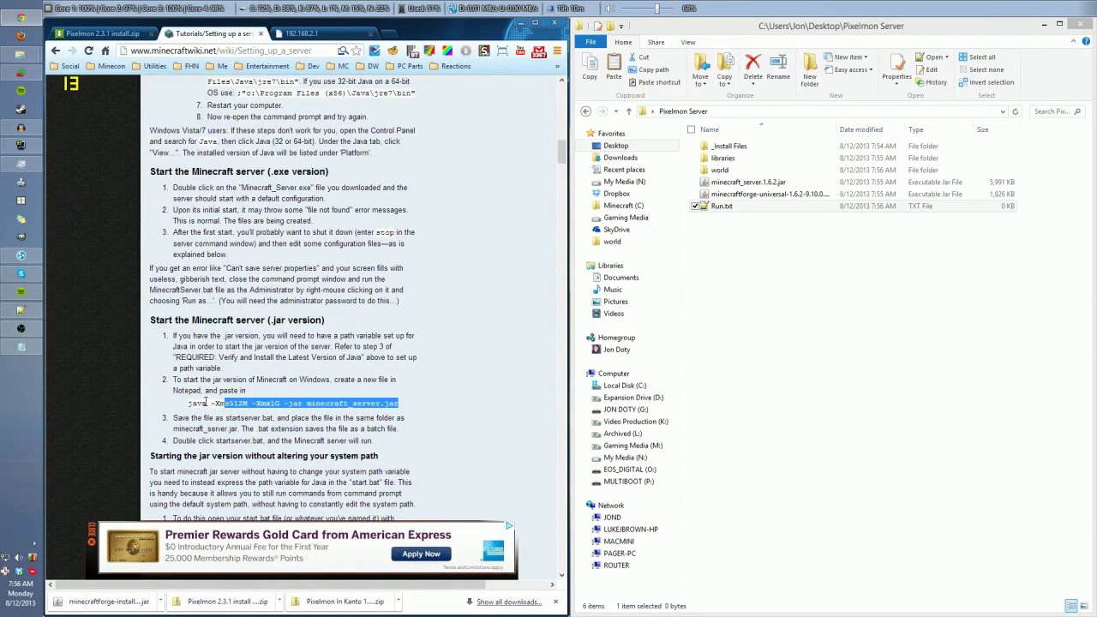
pyautogui.rightClick(189, 402)
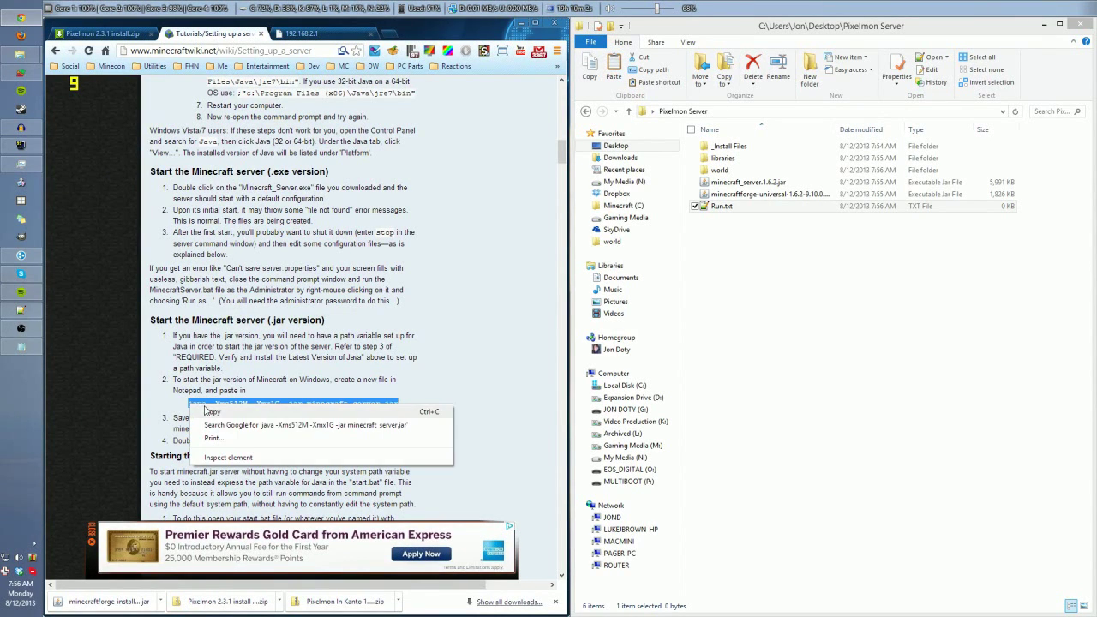
pyautogui.click(206, 412)
# Paste the java command into Run.txt and copy the Forge universal jar's file name
pyautogui.click(522, 27)
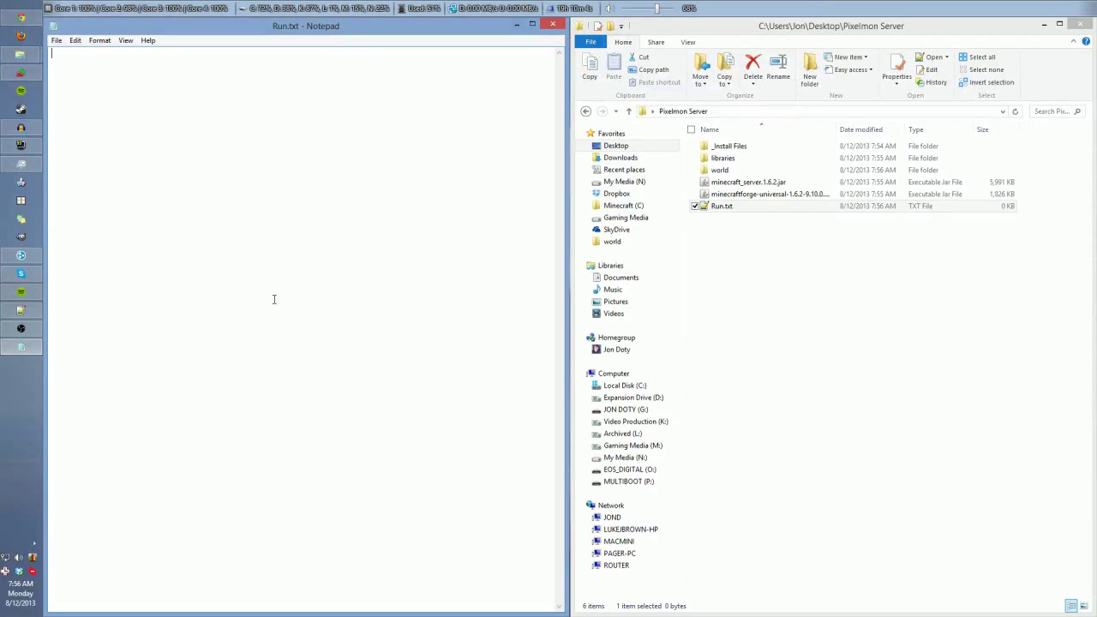
pyautogui.hotkey('ctrl', 'v')
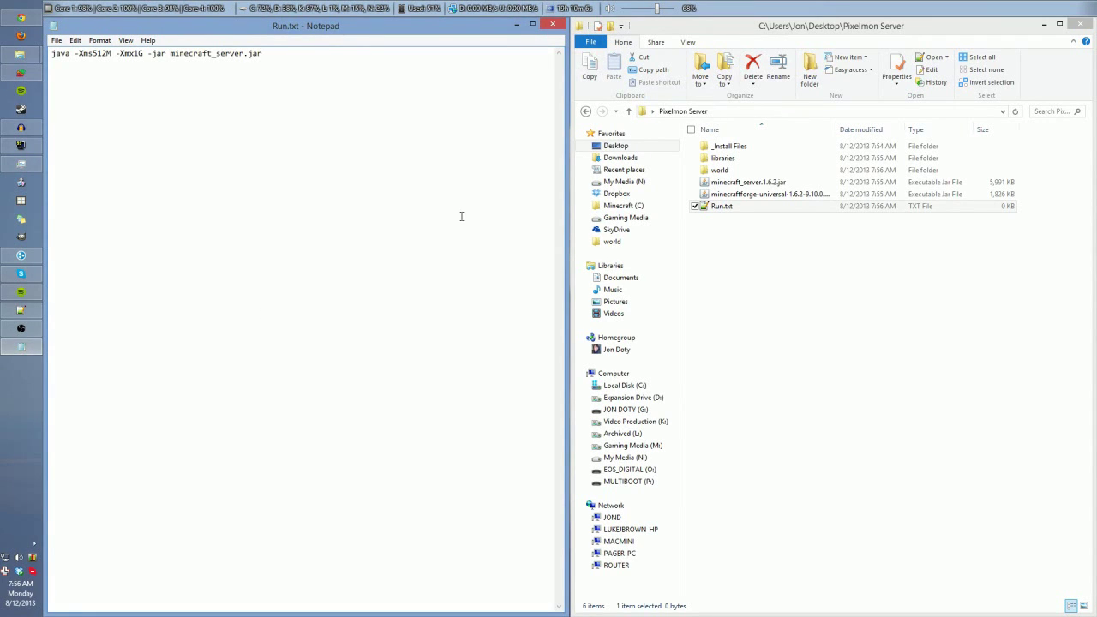
pyautogui.click(788, 195)
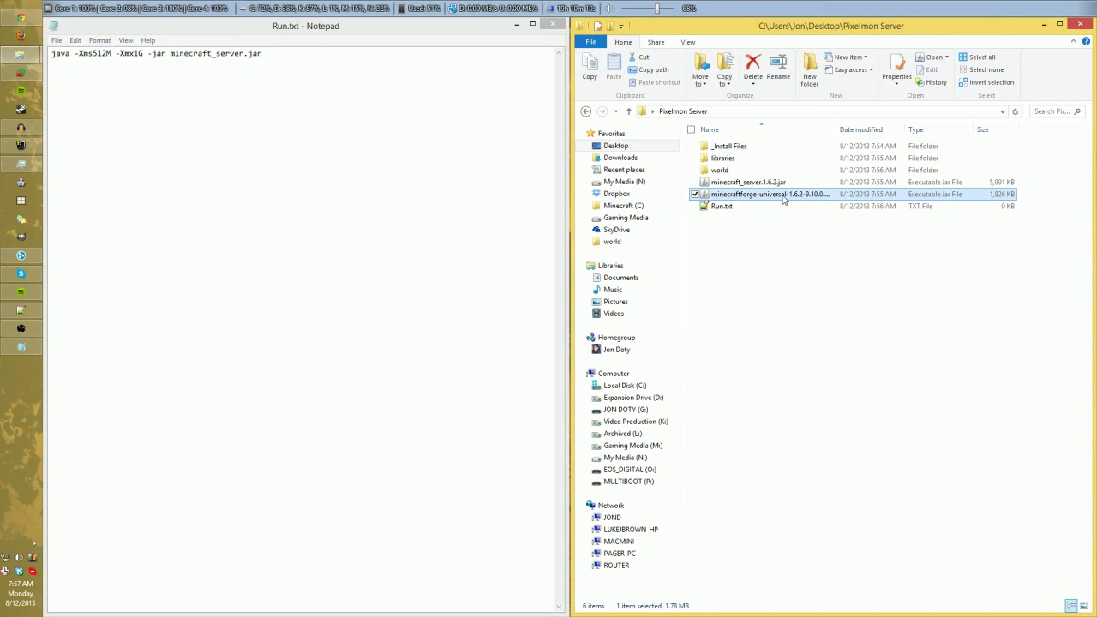
pyautogui.click(853, 233)
pyautogui.click(739, 197)
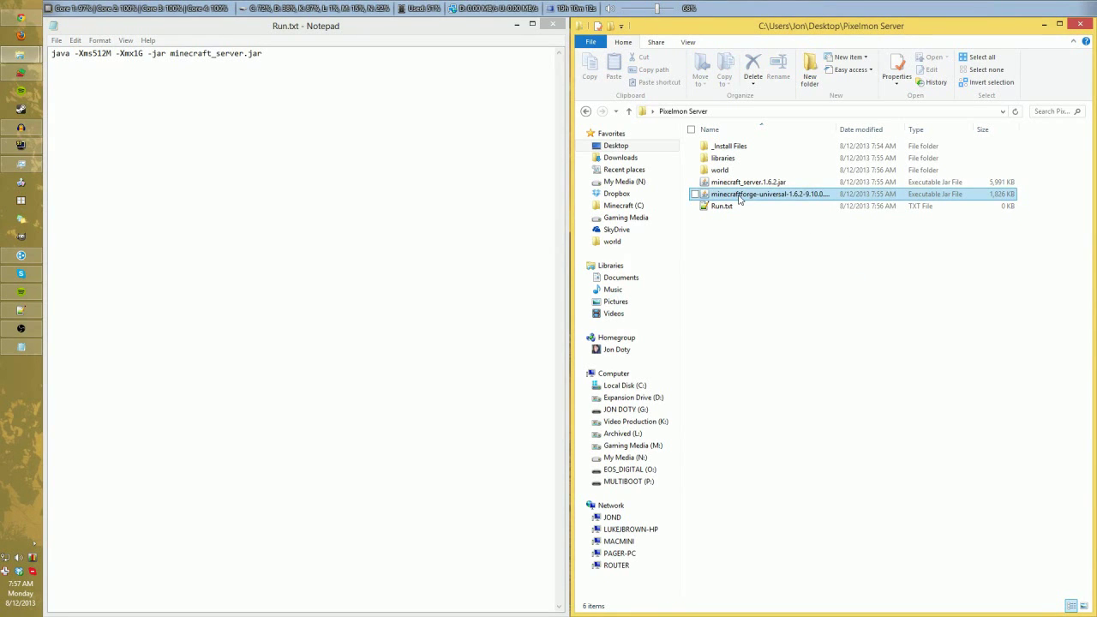
pyautogui.click(806, 198)
pyautogui.click(815, 197)
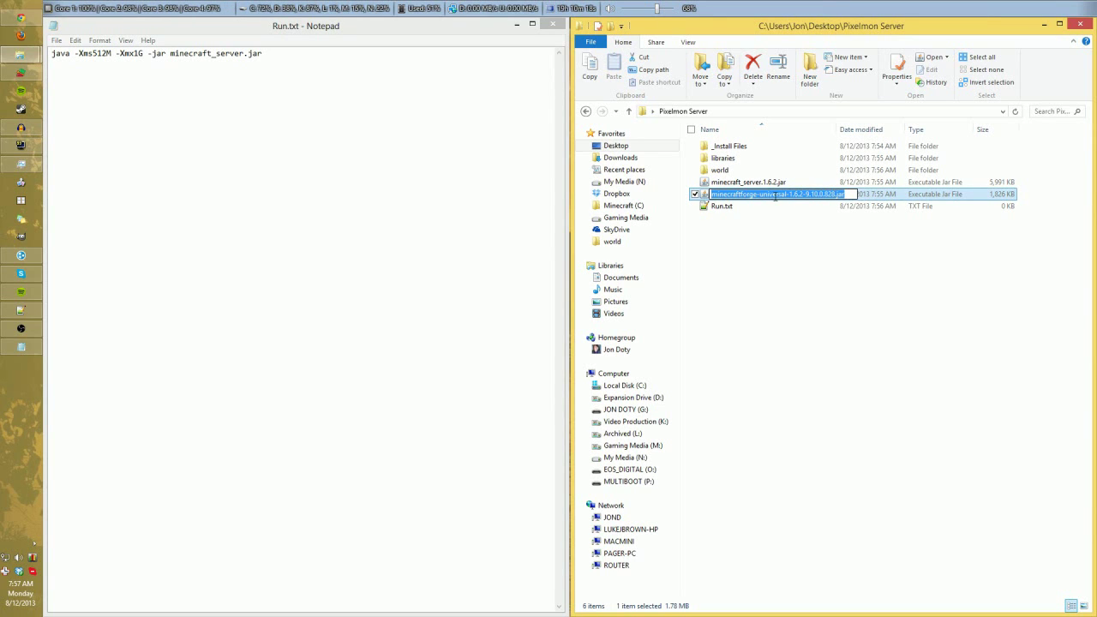
pyautogui.press('Return')
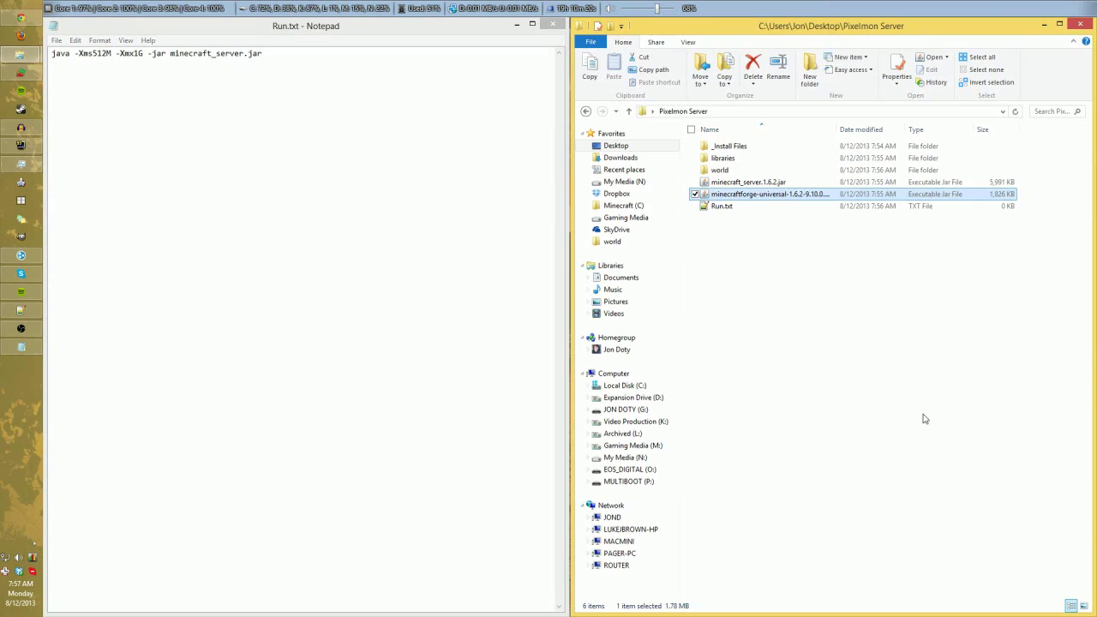
# Replace minecraft_server.jar in Run.txt with minecraftforge-universal-1.6.2-9.10.0.828.jar
pyautogui.click(922, 416)
pyautogui.click(292, 153)
pyautogui.moveTo(279, 57); pyautogui.dragTo(200, 58)
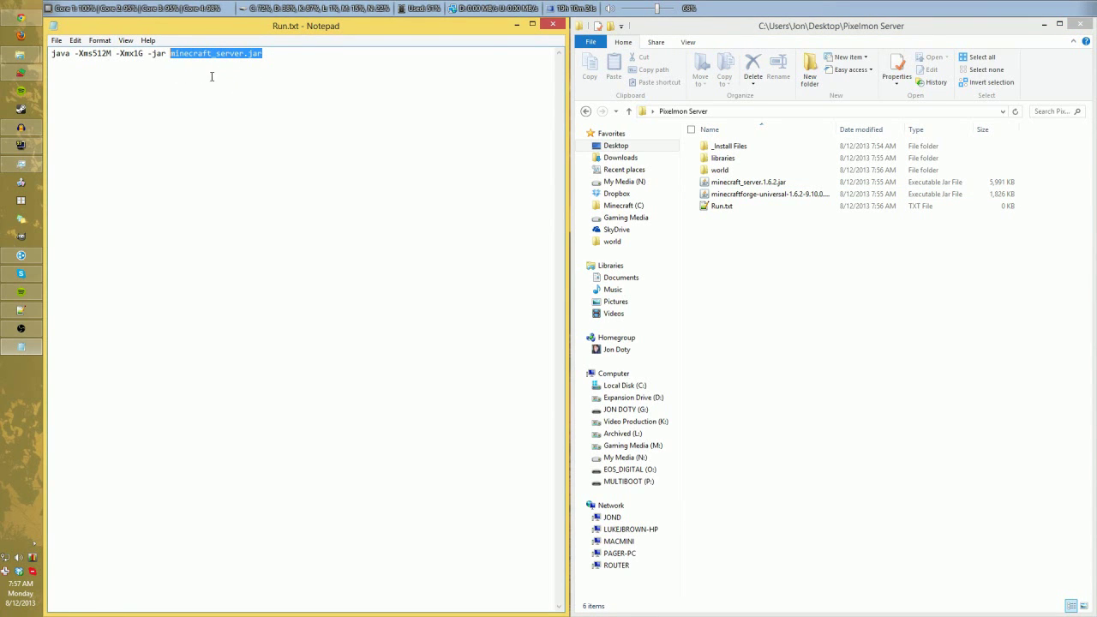
pyautogui.hotkey('ctrl', 'v')
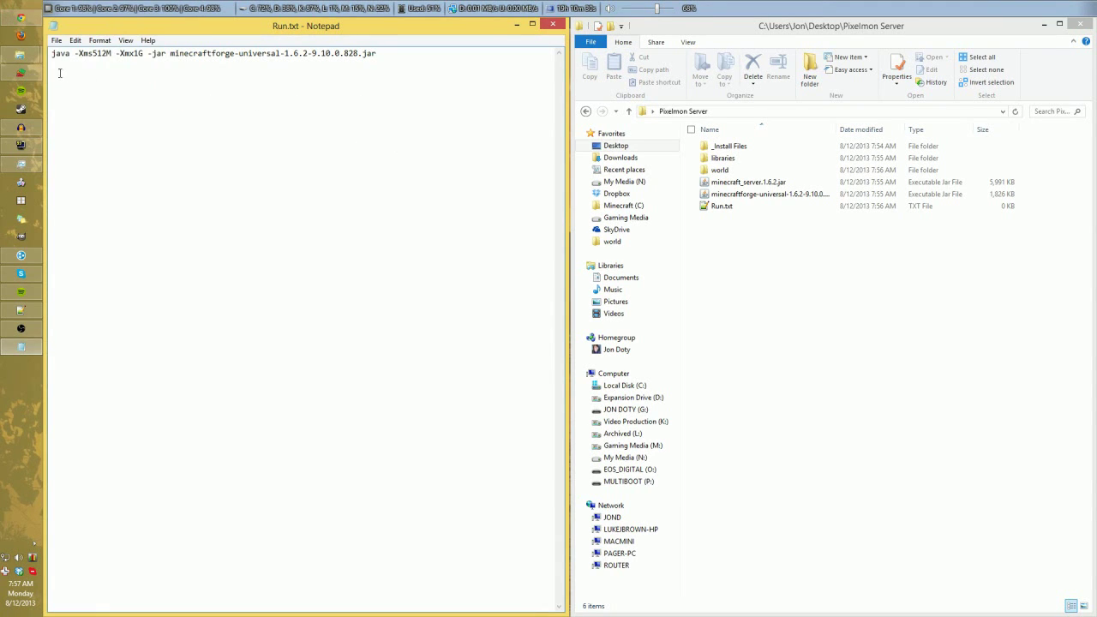
pyautogui.click(55, 40)
# Save the Notepad launch command as Run.bat with Save as type set to All Files (*.*)
pyautogui.click(57, 97)
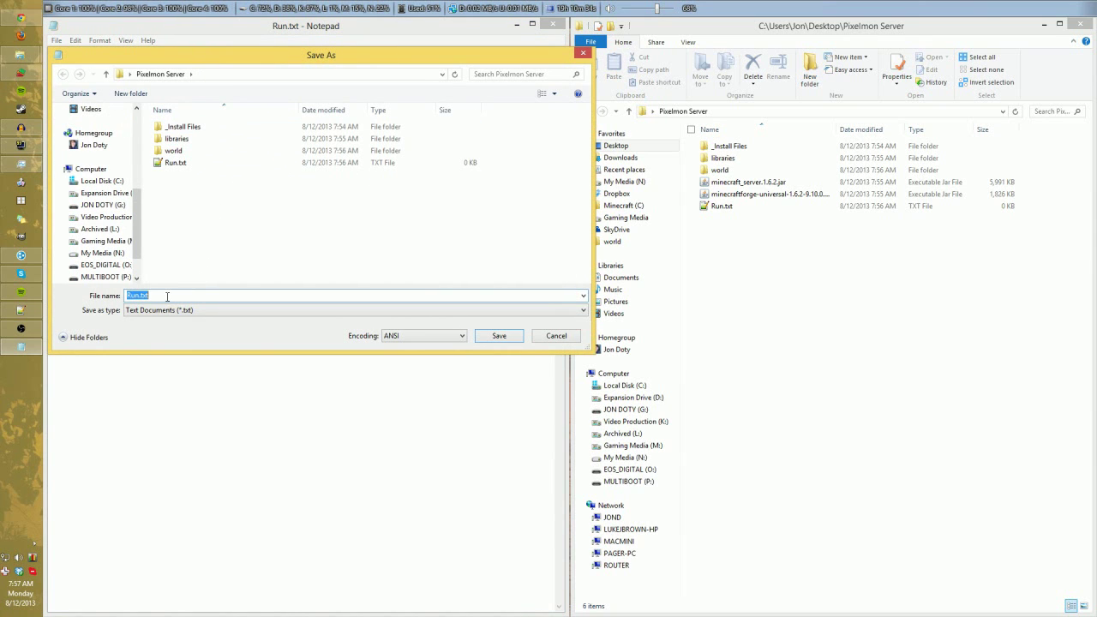
pyautogui.click(178, 310)
pyautogui.click(177, 329)
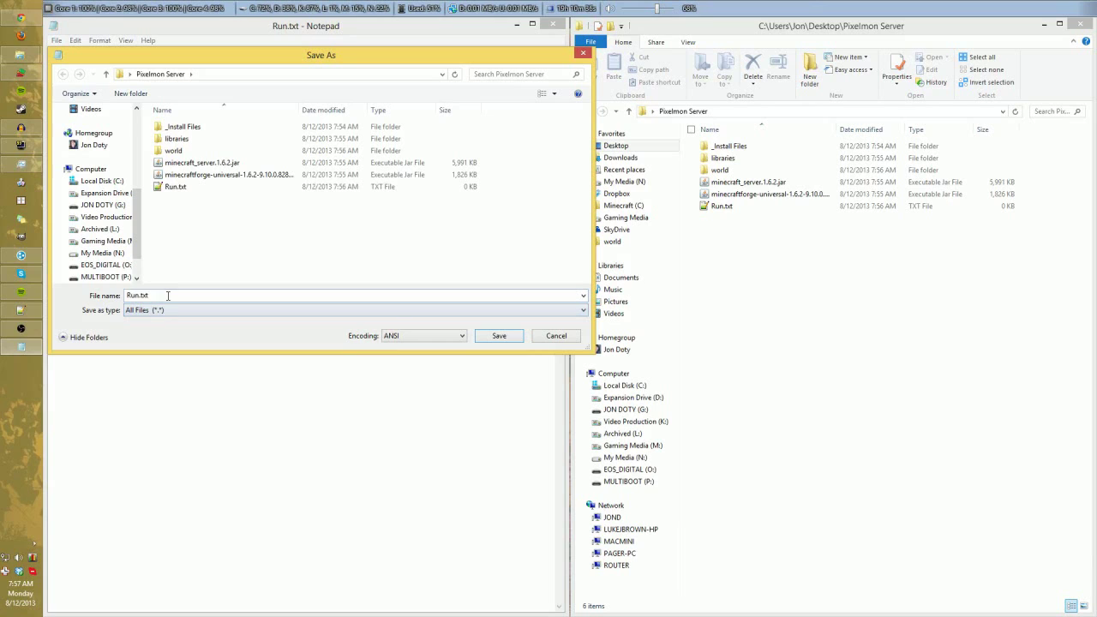
pyautogui.click(161, 295)
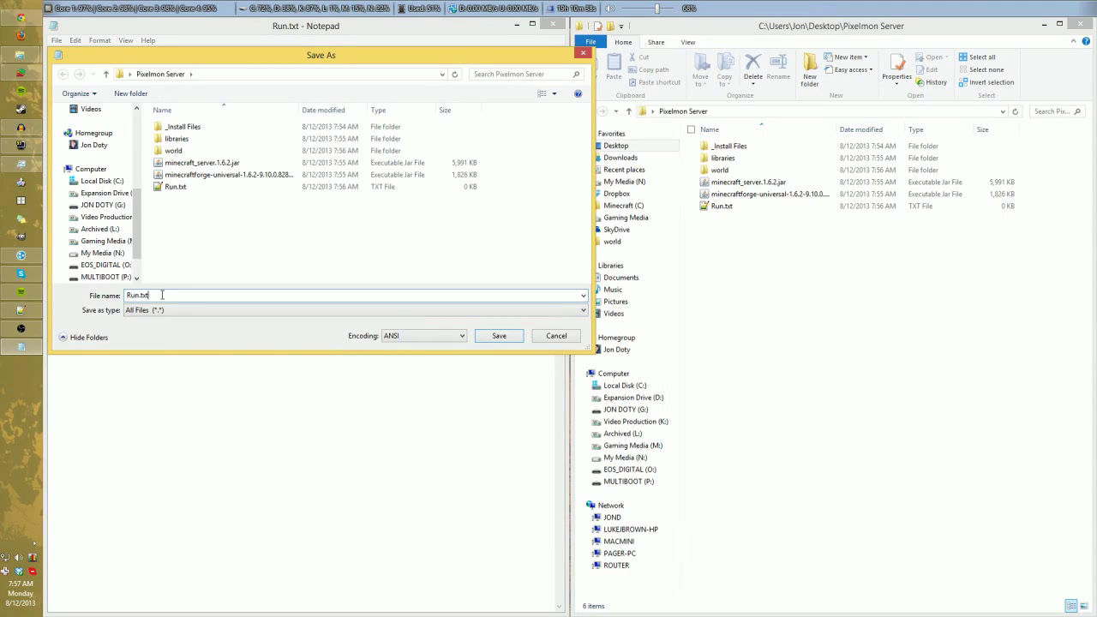
pyautogui.click(154, 310)
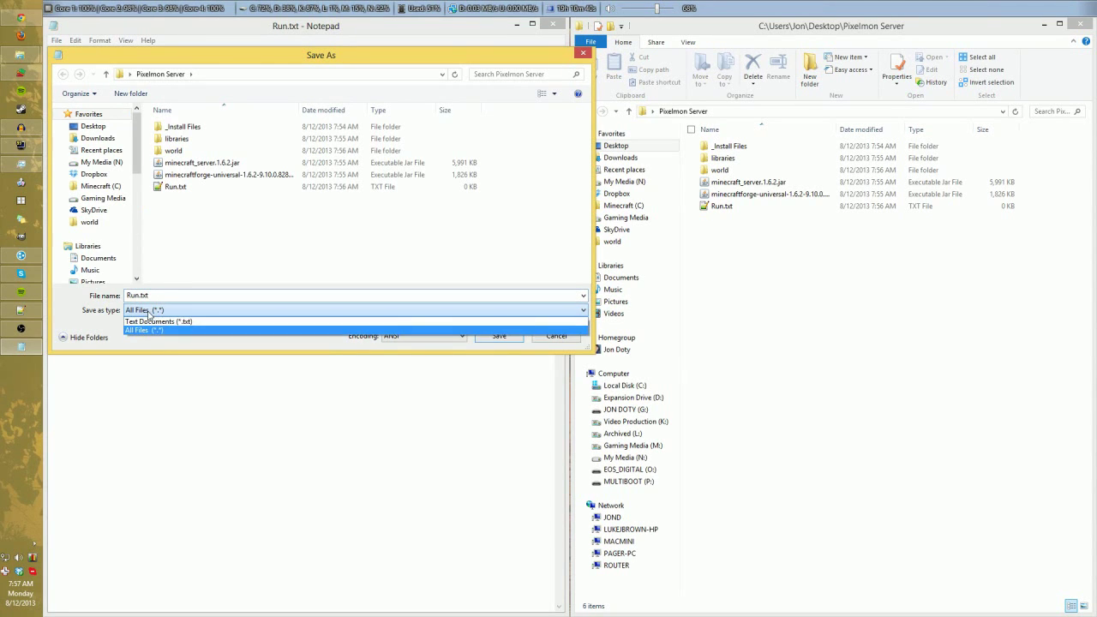
pyautogui.click(152, 330)
pyautogui.doubleClick(163, 293)
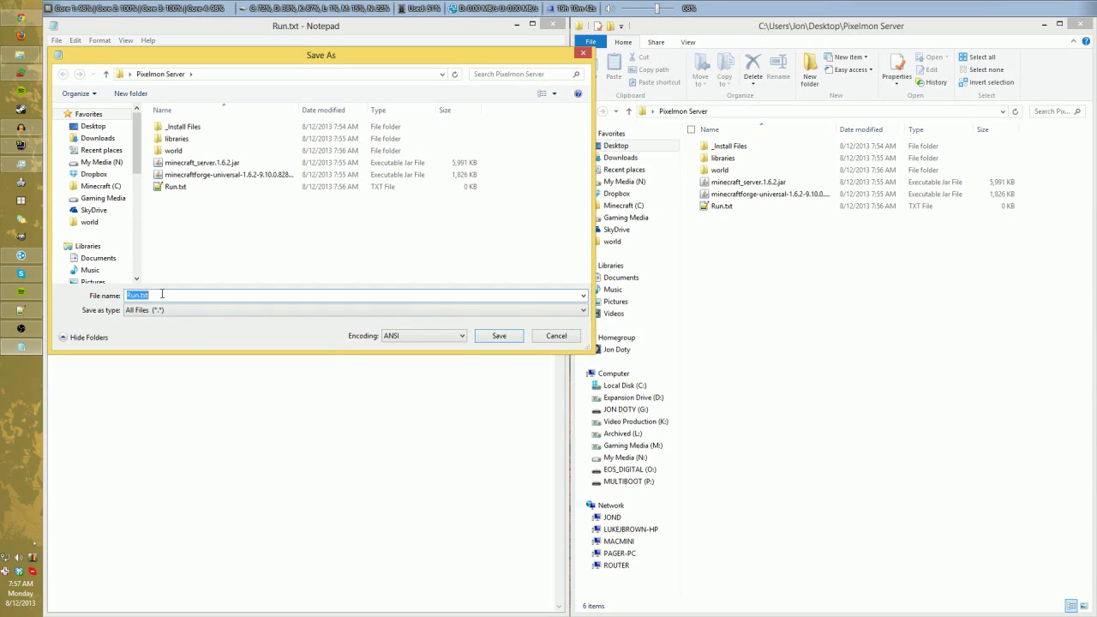
pyautogui.press('BackSpace')
pyautogui.press('BackSpace')
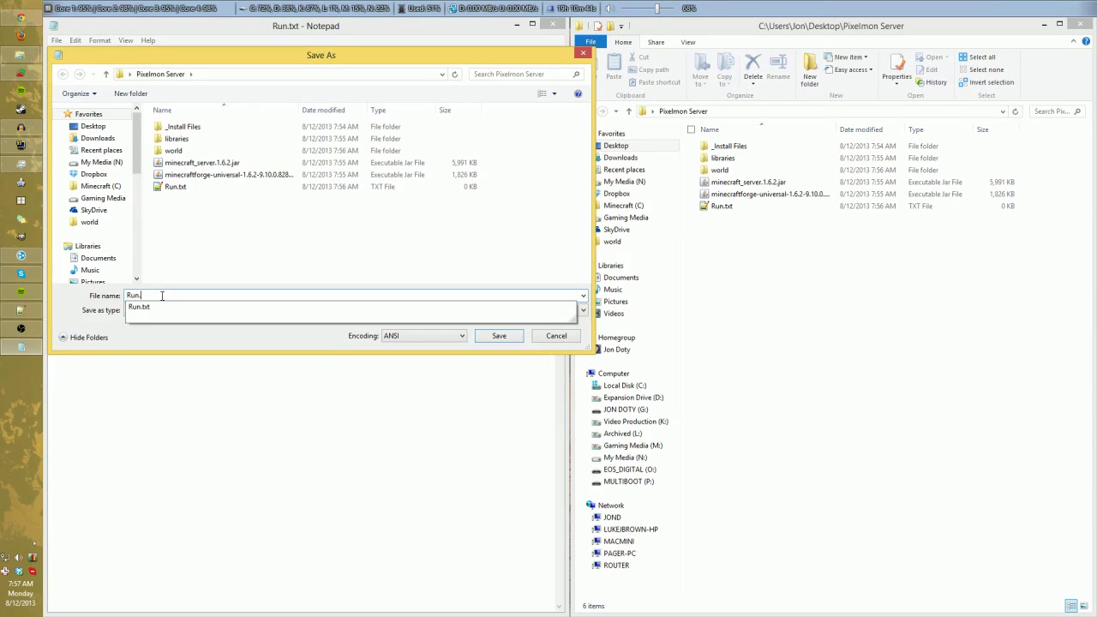
pyautogui.write('bat')
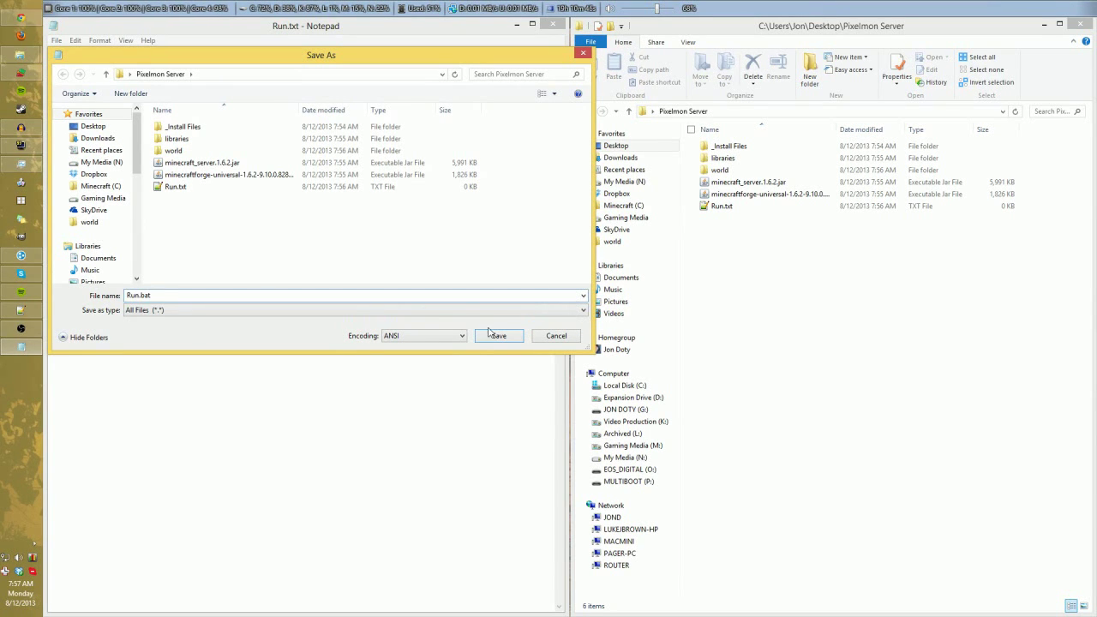
pyautogui.click(488, 335)
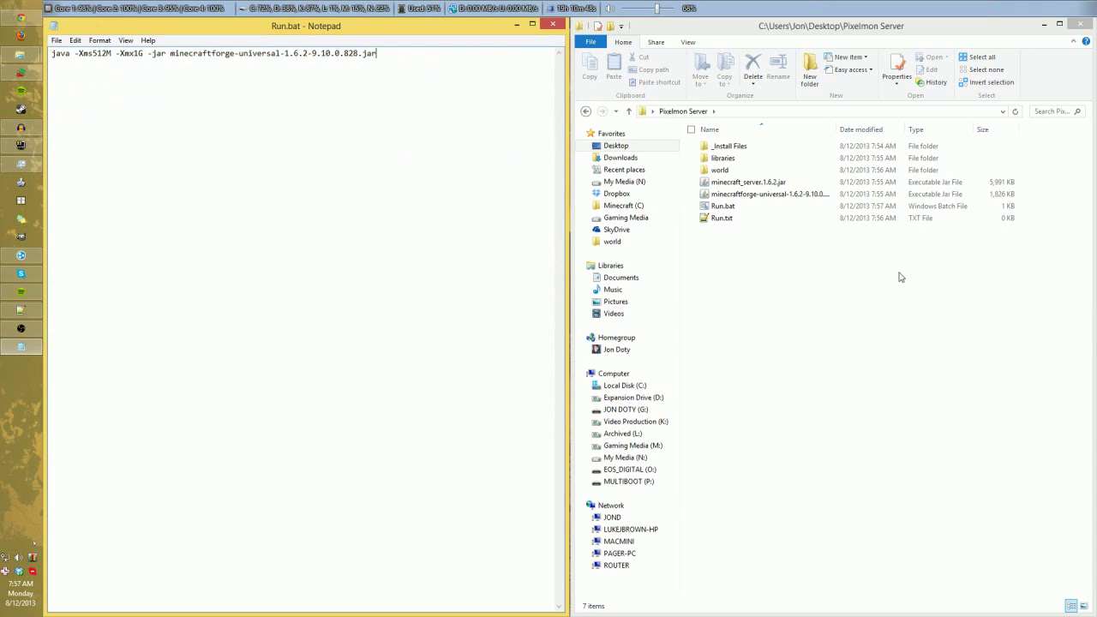
pyautogui.click(899, 274)
# Run Run.bat once to start Forge, then close its cmd.exe console window
pyautogui.doubleClick(724, 206)
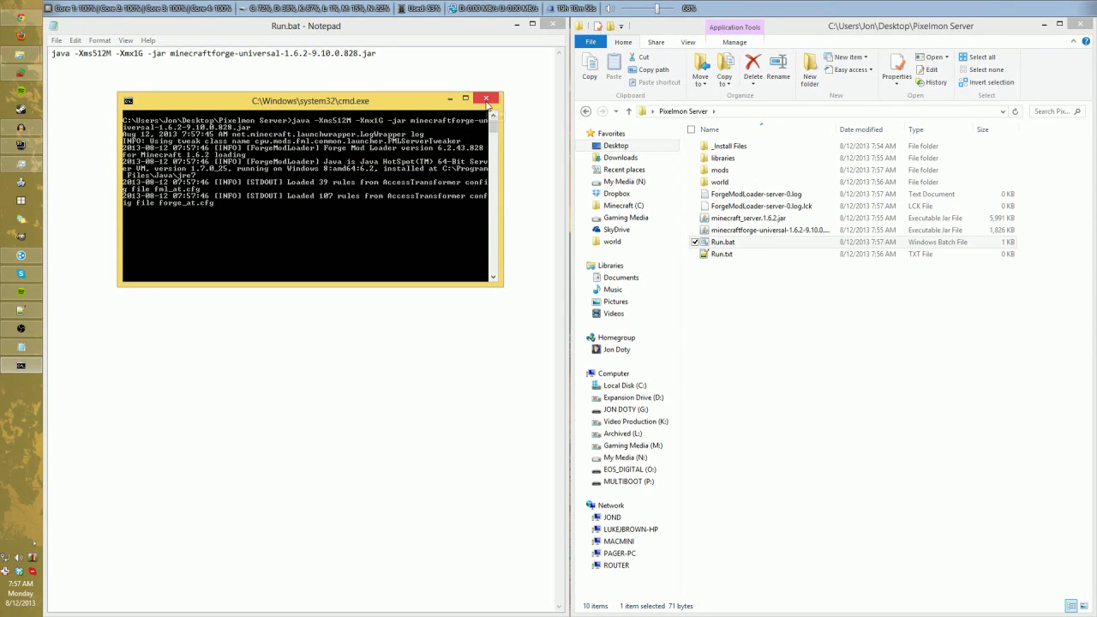
pyautogui.click(486, 99)
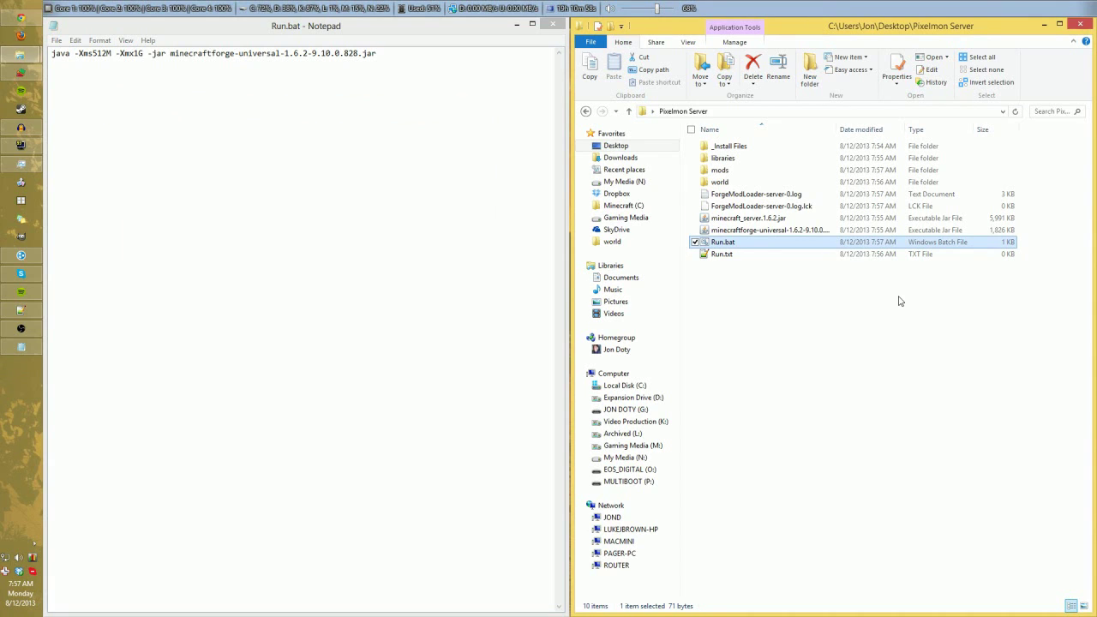
# Select Run.bat in the Pixelmon Server folder
pyautogui.click(899, 301)
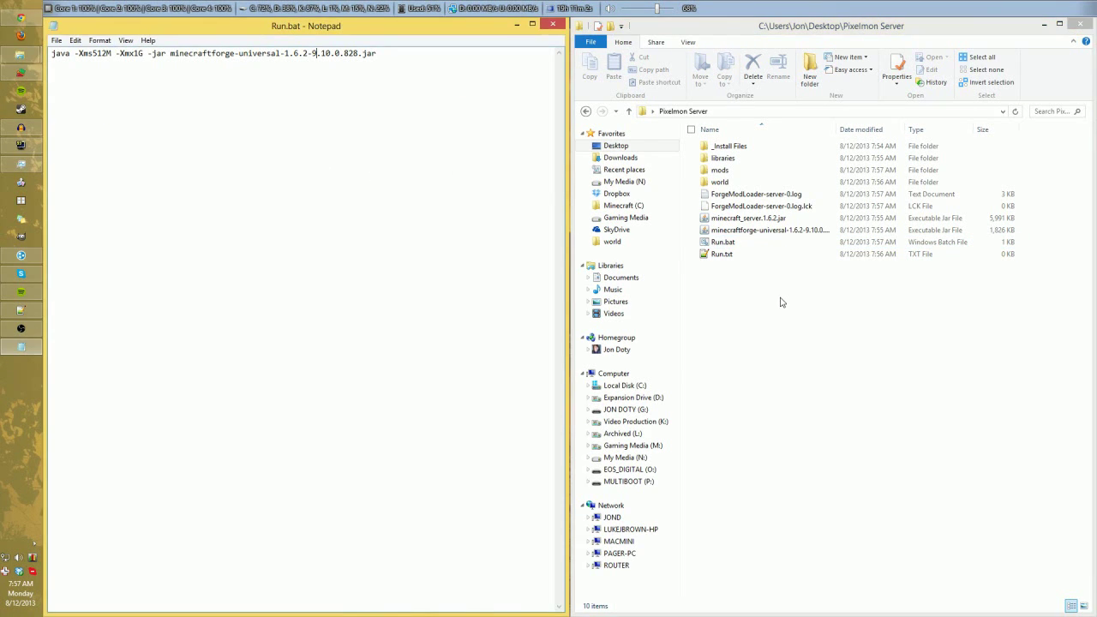
pyautogui.click(723, 244)
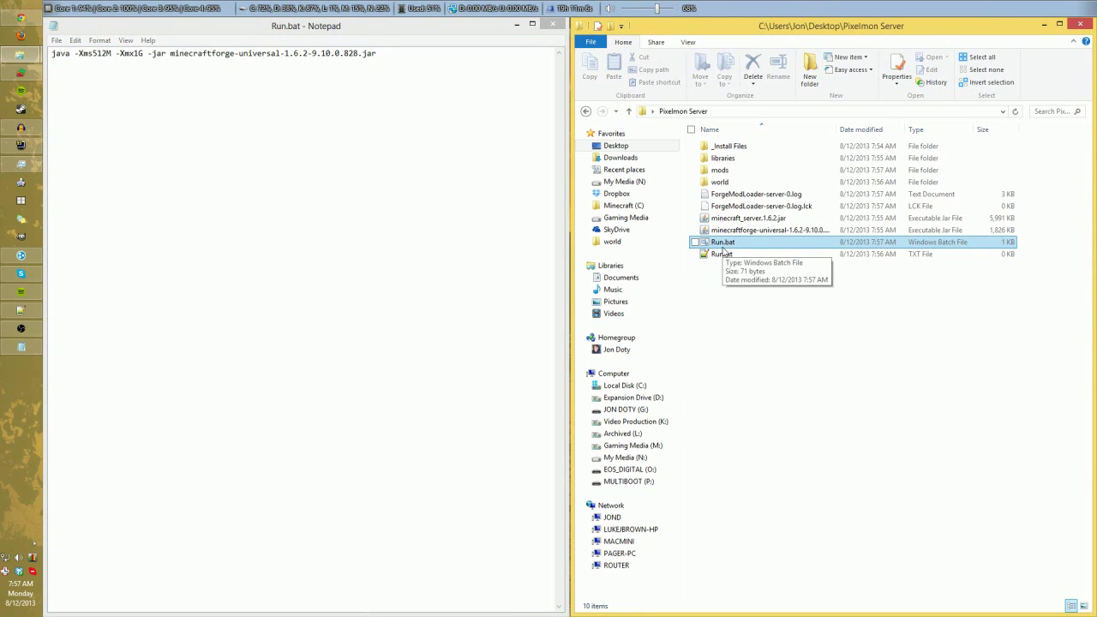
pyautogui.moveTo(11, 51)
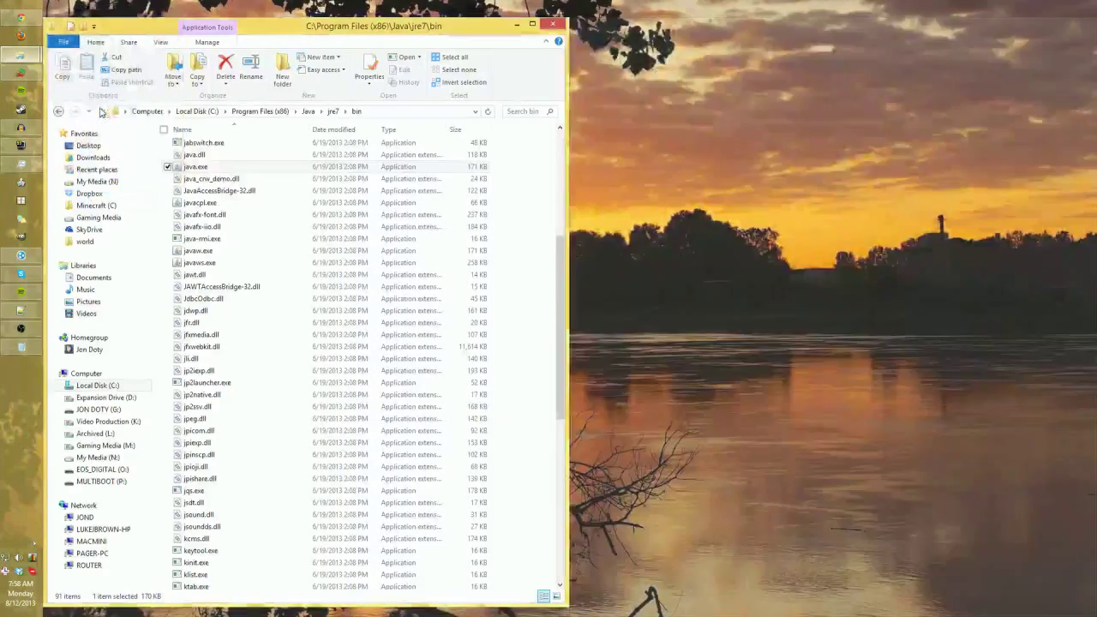
# In the other window, browse to C:\Program Files (x86)\Java\jre7\bin, select java.exe and take its path
pyautogui.click(114, 148)
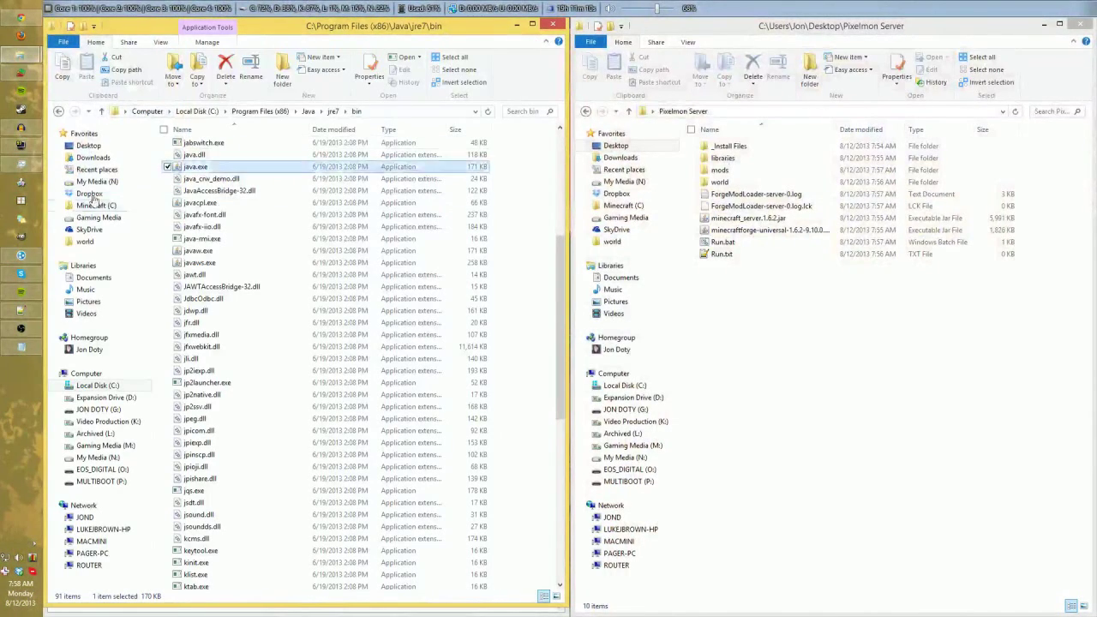
pyautogui.click(98, 385)
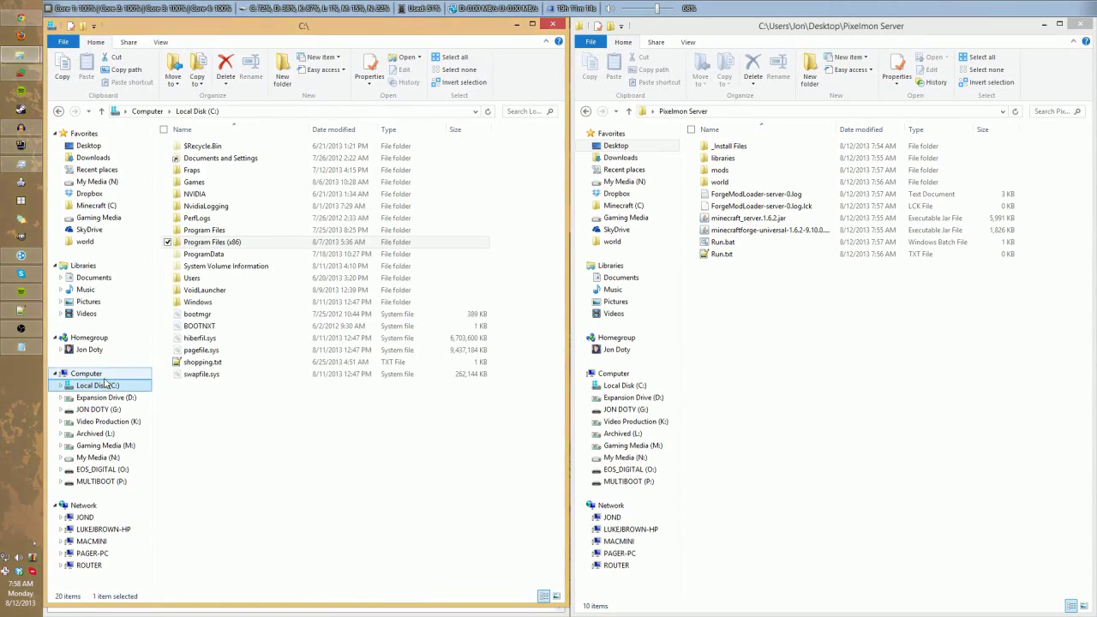
pyautogui.click(317, 306)
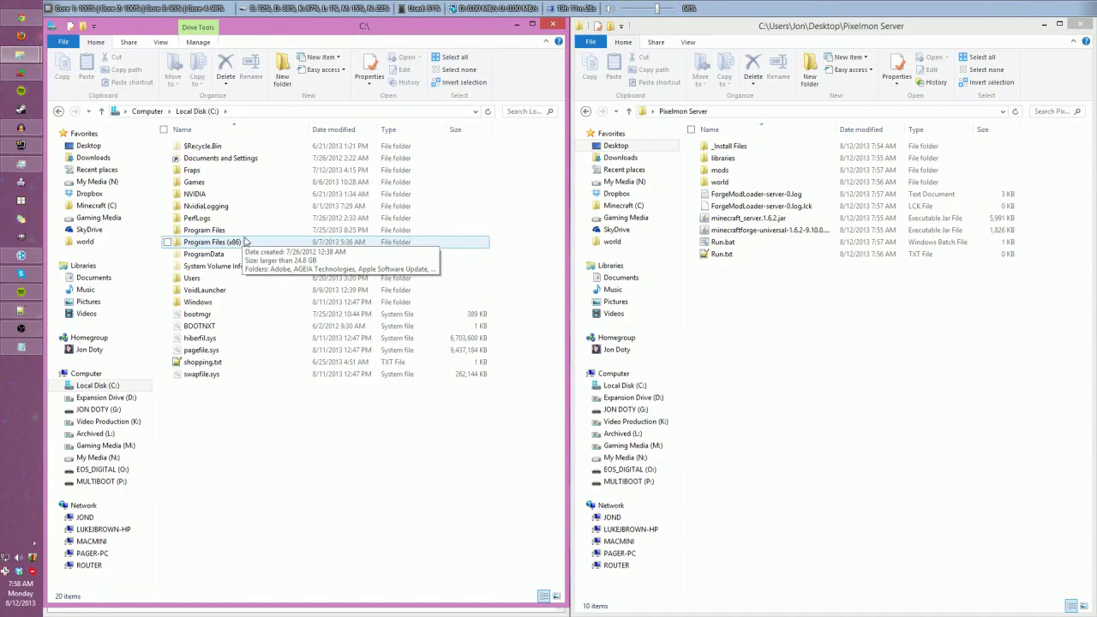
pyautogui.doubleClick(251, 244)
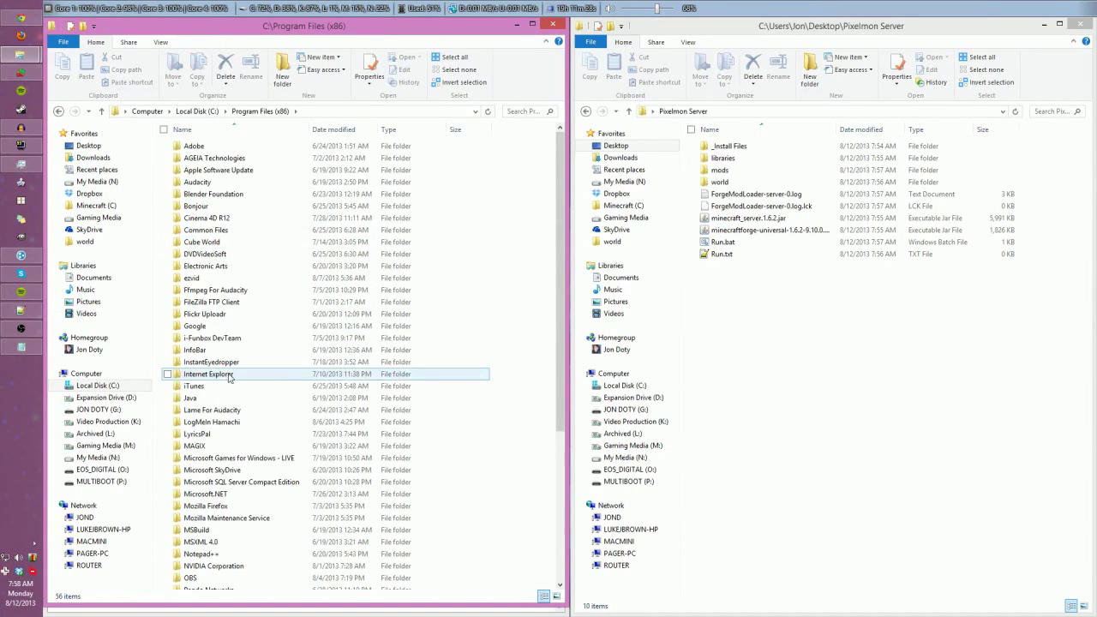
pyautogui.doubleClick(216, 400)
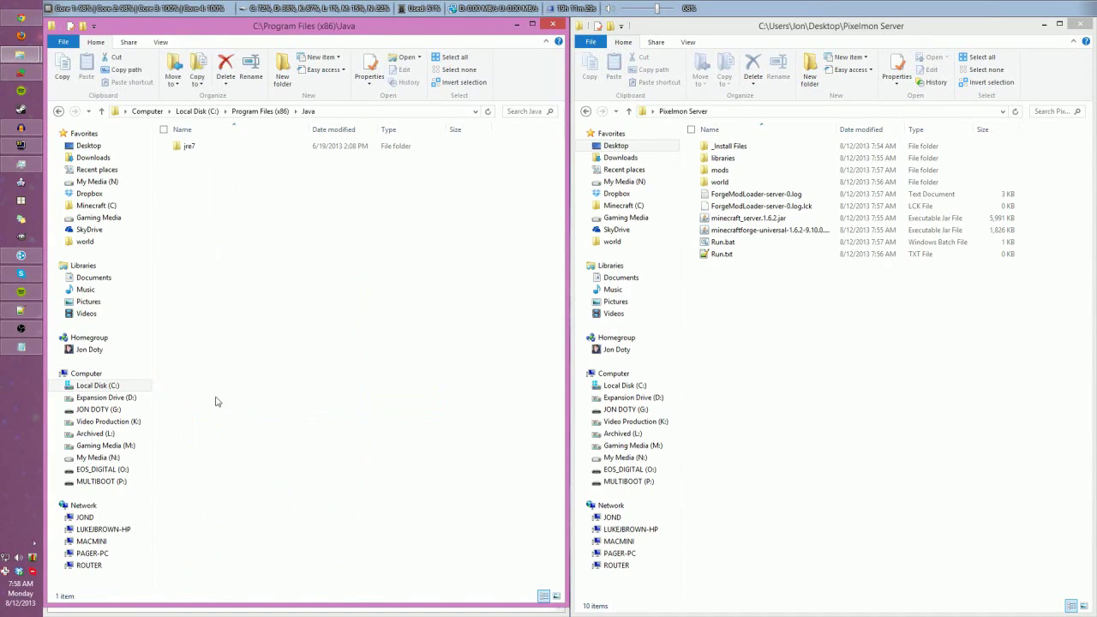
pyautogui.doubleClick(206, 148)
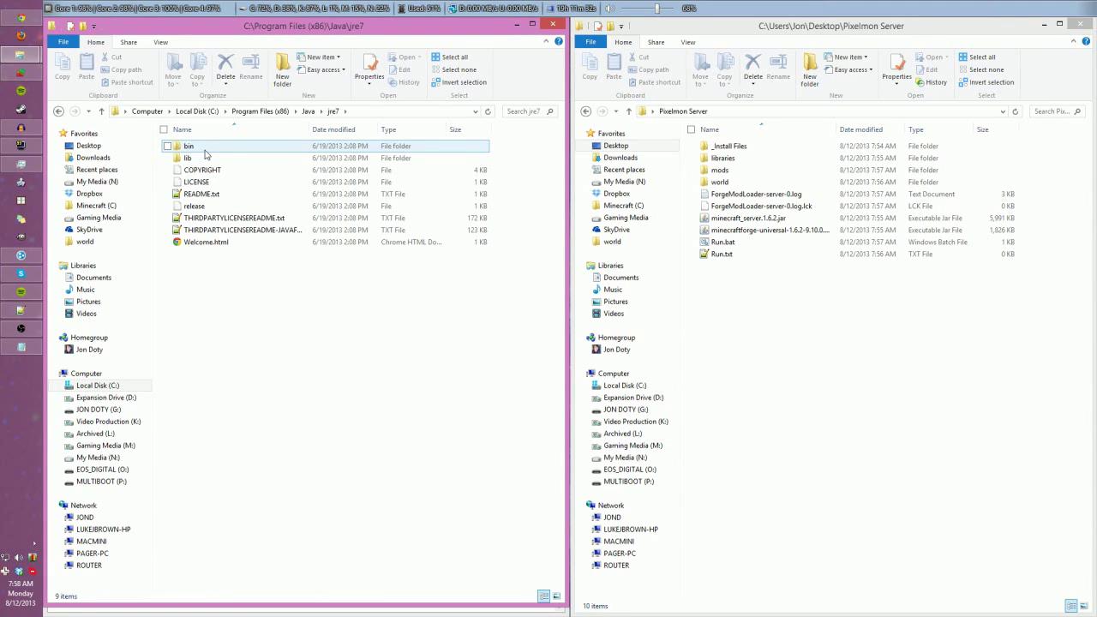
pyautogui.doubleClick(206, 149)
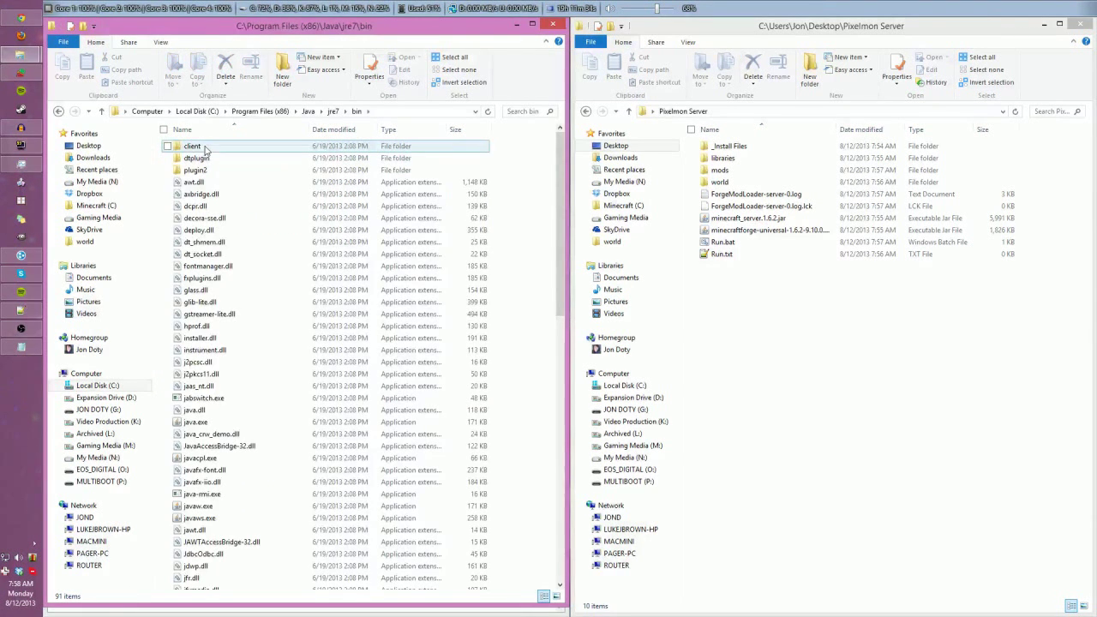
pyautogui.scroll(-1, 248, 497)
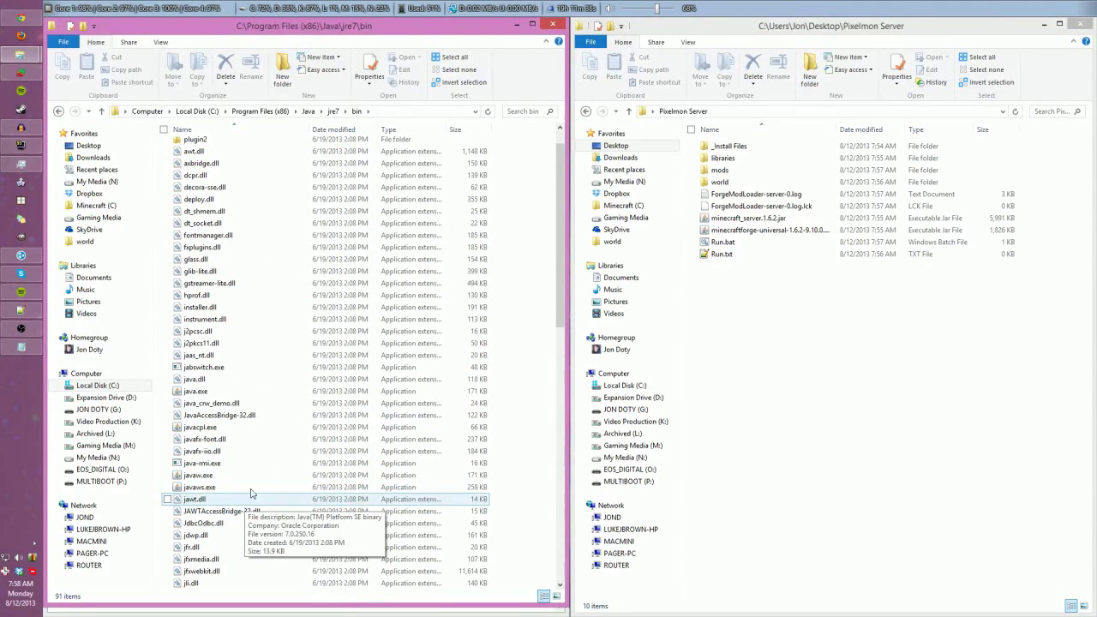
pyautogui.click(300, 392)
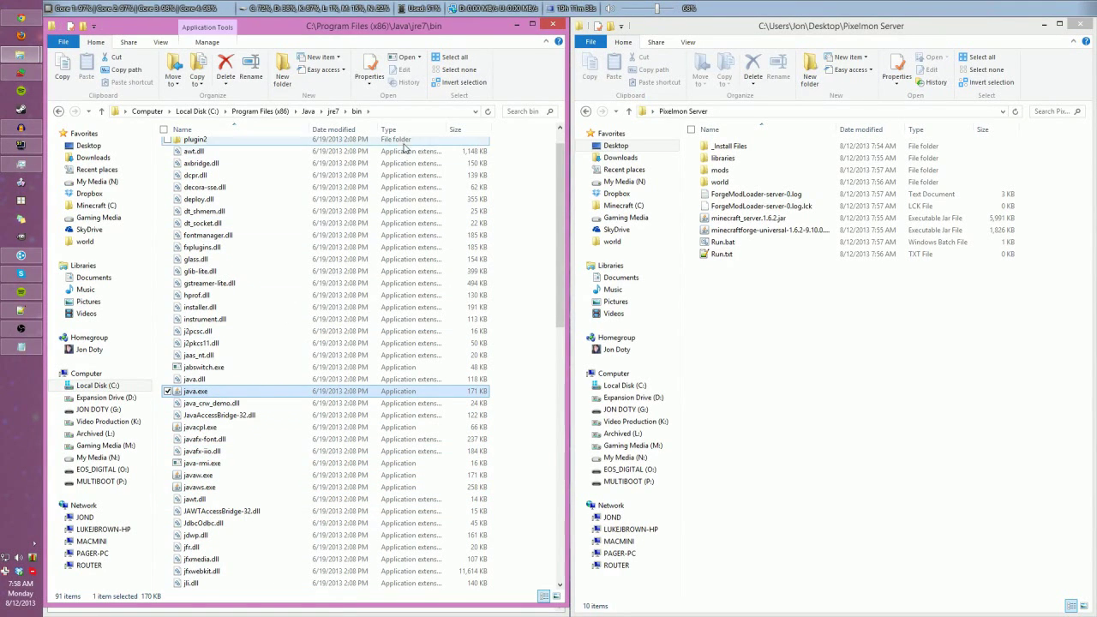
pyautogui.click(404, 113)
pyautogui.hotkey('ctrl', 'c')
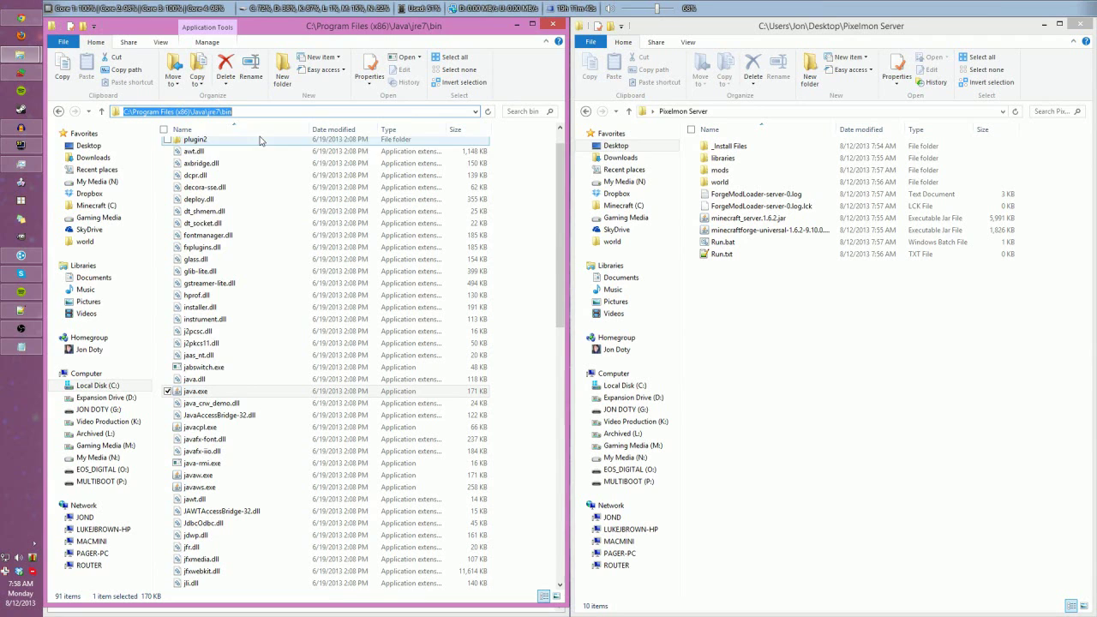
# Replace java in Run.bat with "C:\Program Files (x86)\Java\jre7\bin\java.exe" in quotes
pyautogui.click(22, 346)
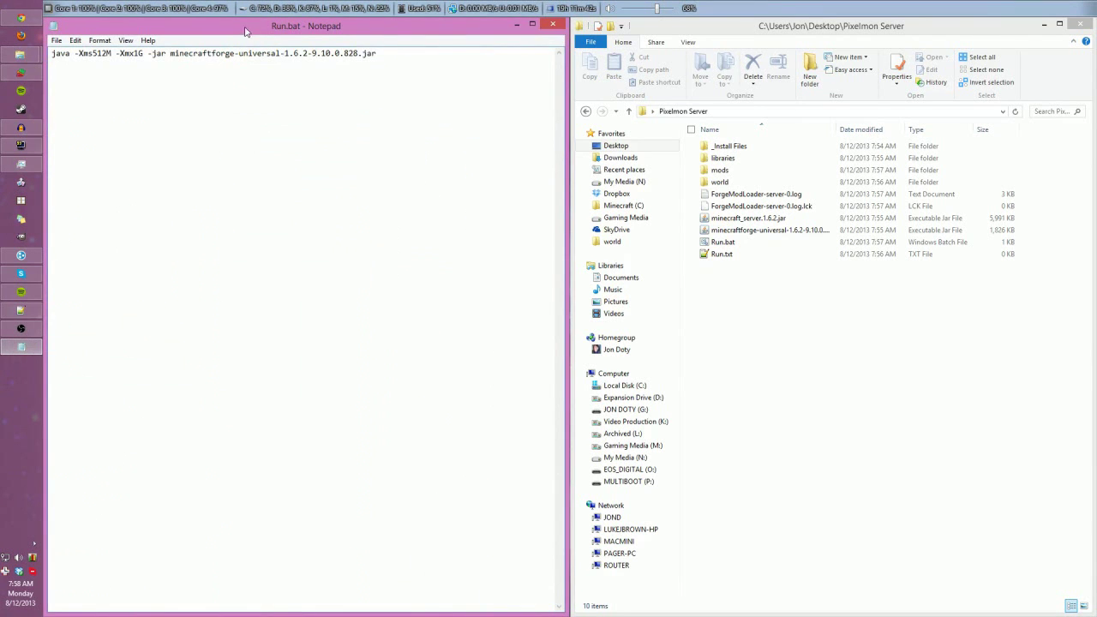
pyautogui.moveTo(244, 31); pyautogui.dragTo(1071, 109)
pyautogui.moveTo(597, 54); pyautogui.dragTo(578, 55)
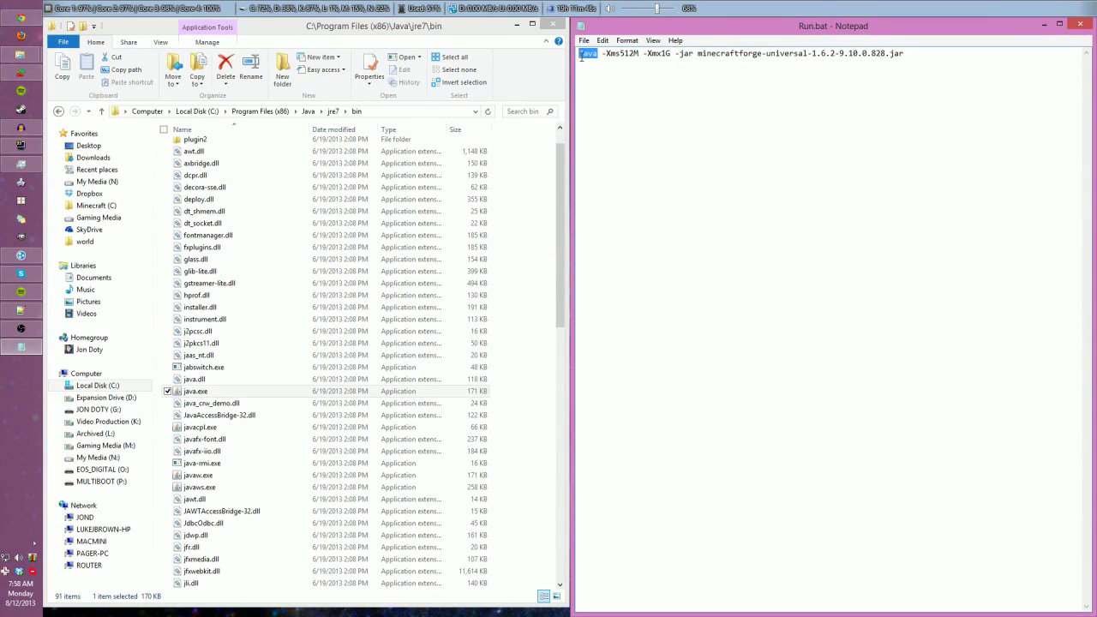
pyautogui.write('"')
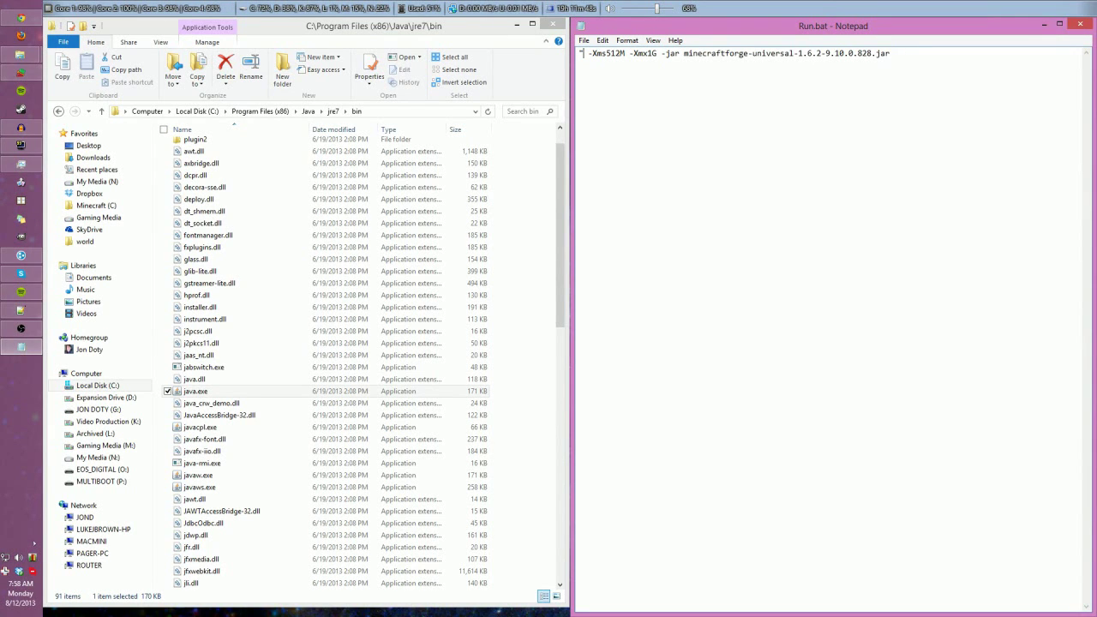
pyautogui.hotkey('ctrl', 'v')
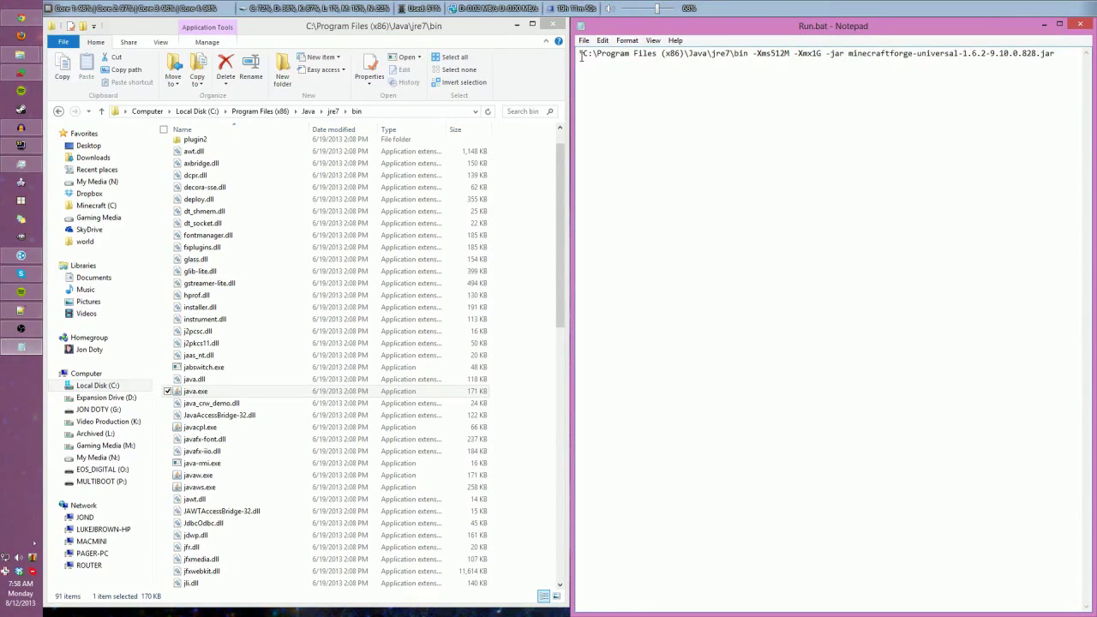
pyautogui.write('\\')
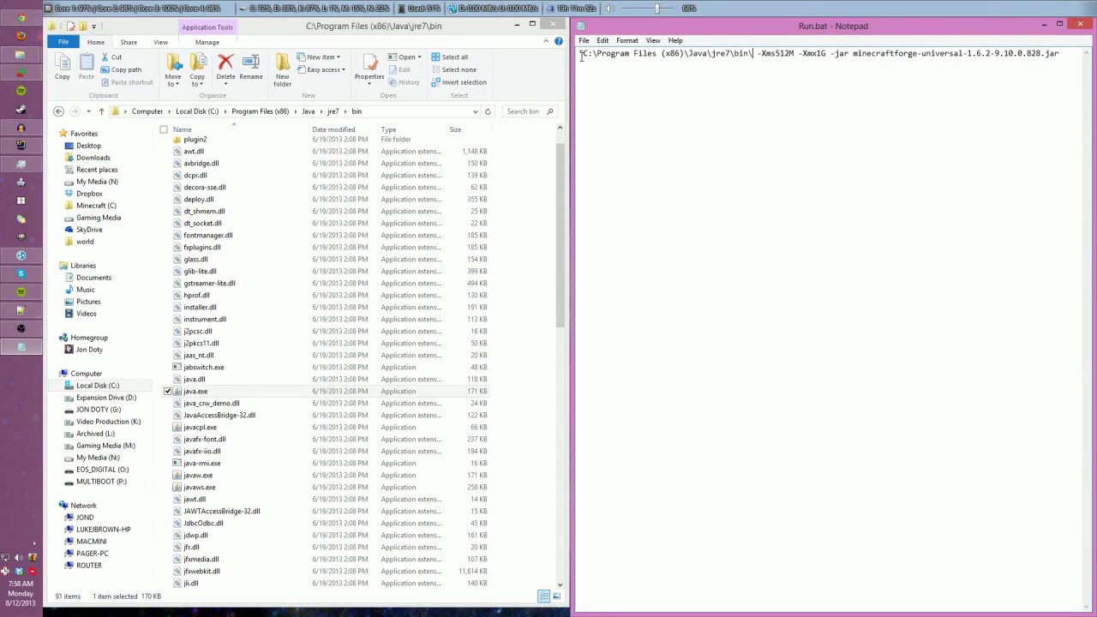
pyautogui.write('java.e')
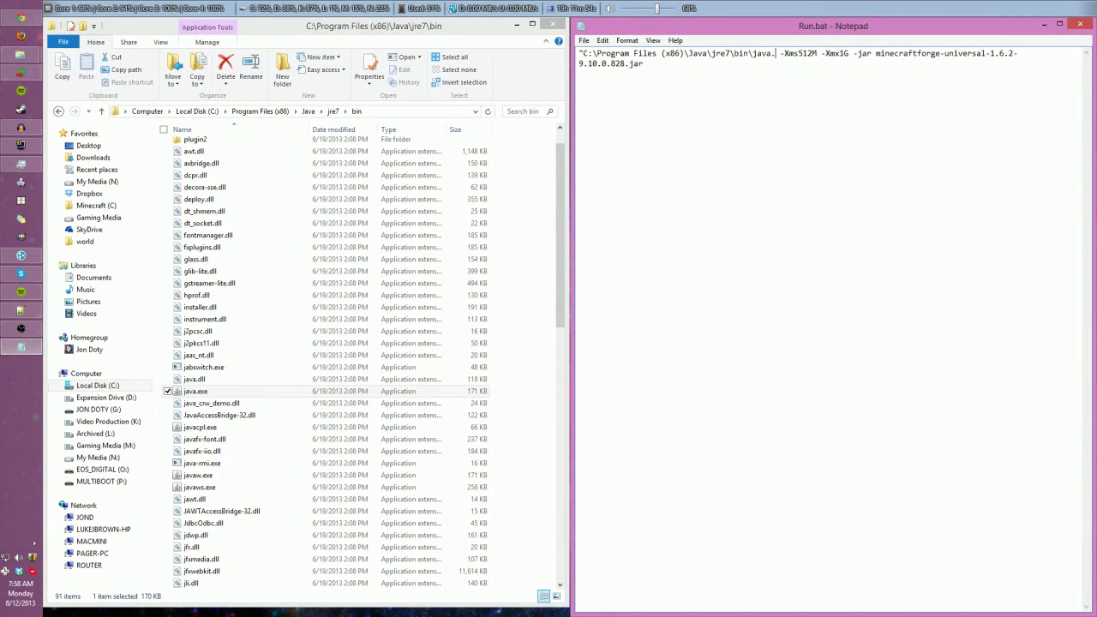
pyautogui.write('xe\\')
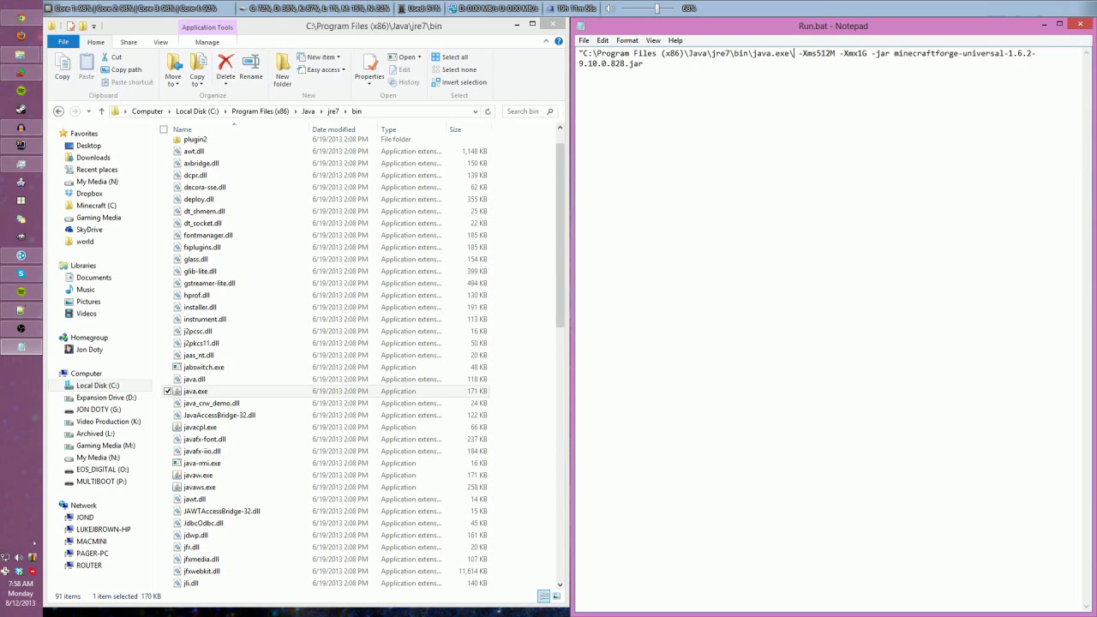
pyautogui.press('BackSpace')
pyautogui.write('"')
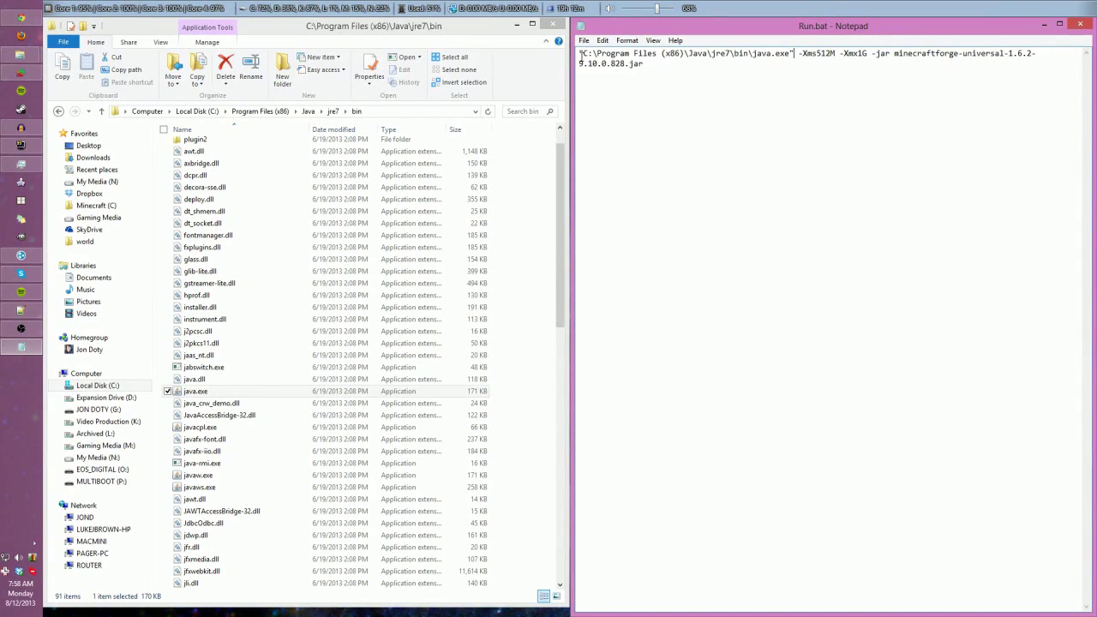
# Select the quoted java.exe path at the start of Run.bat
pyautogui.click(537, 362)
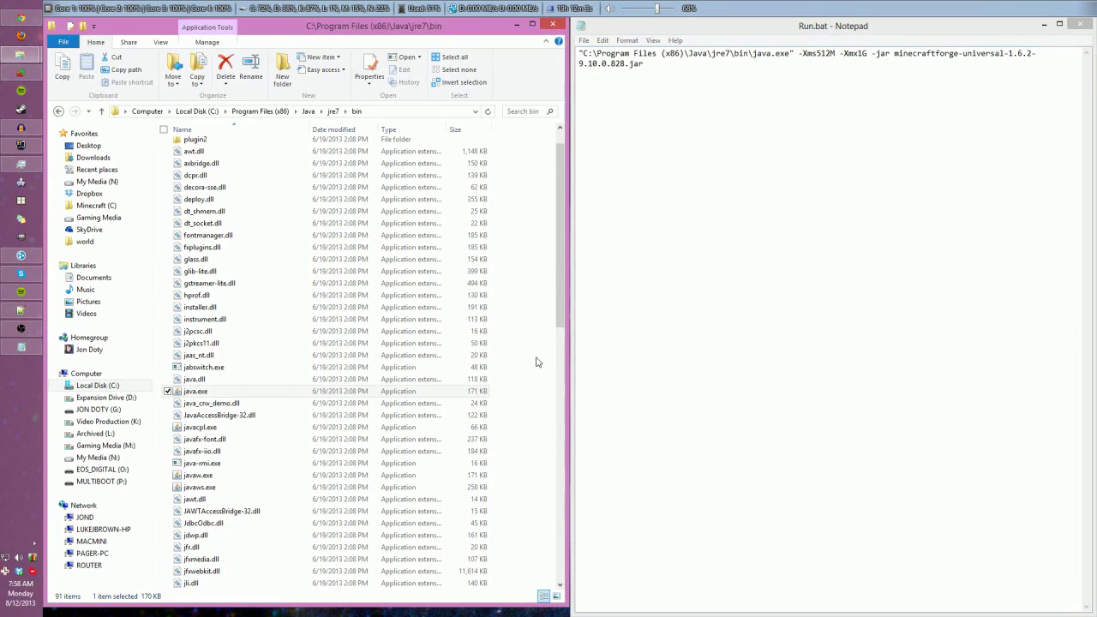
pyautogui.click(794, 53)
pyautogui.moveTo(794, 53); pyautogui.dragTo(576, 51)
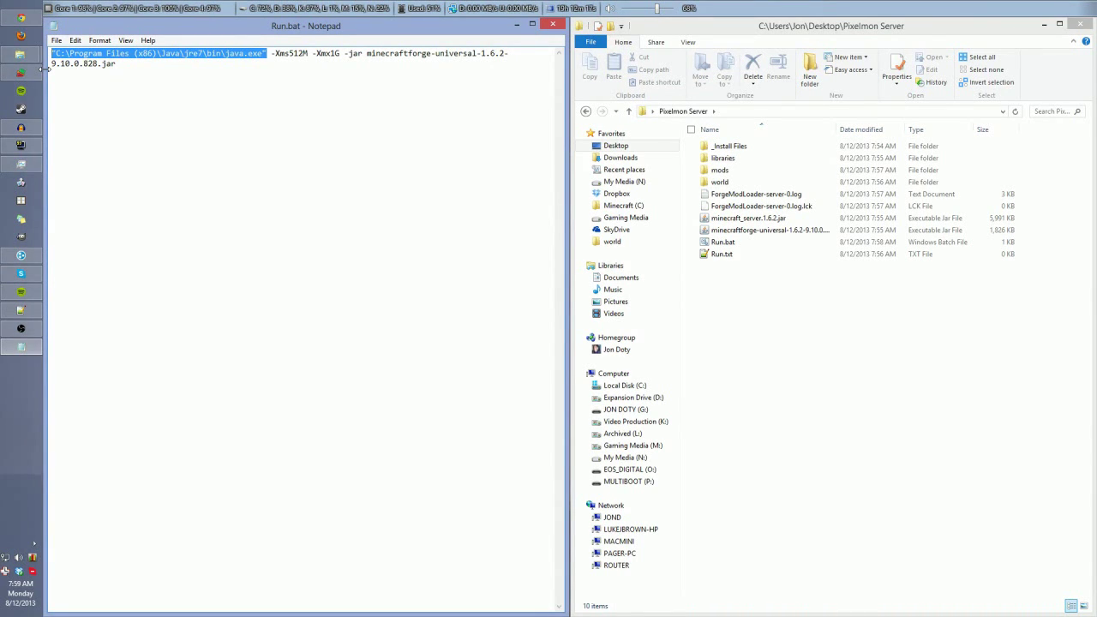
# Copy the downloaded Pixelmon 2.3.1 install zip into the _Install Files folder
pyautogui.click(516, 25)
pyautogui.click(18, 18)
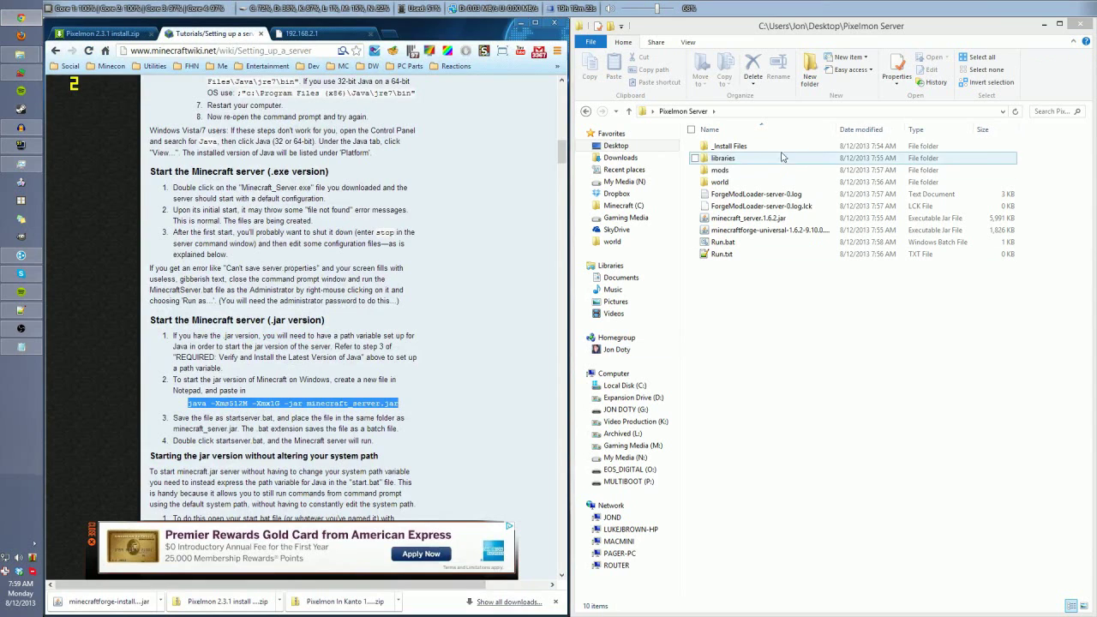
pyautogui.doubleClick(726, 146)
pyautogui.moveTo(255, 604); pyautogui.dragTo(848, 261)
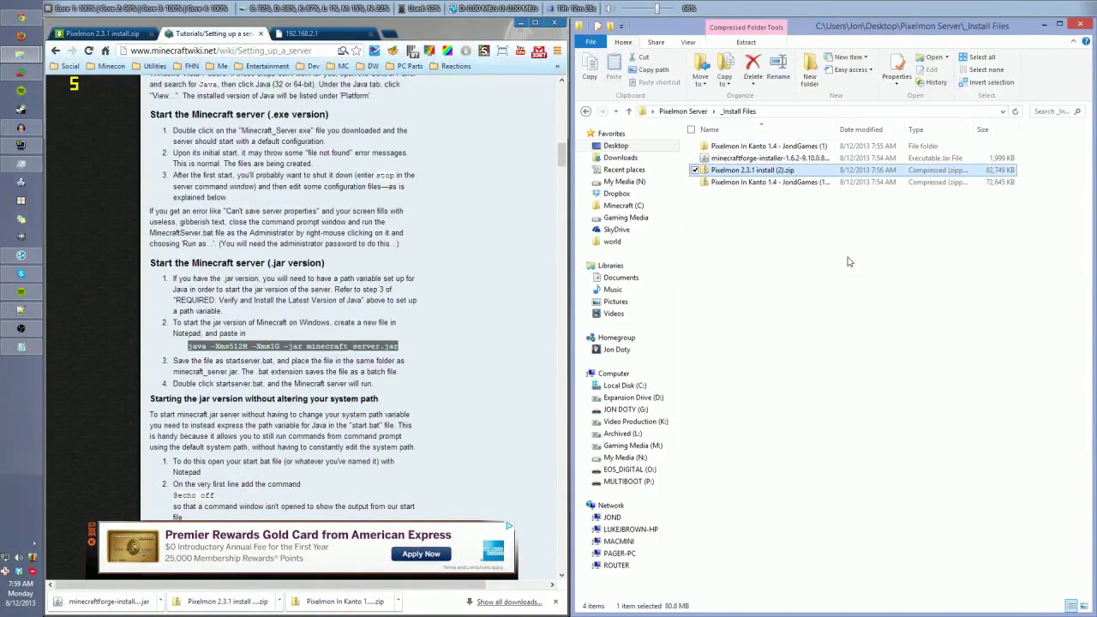
# Extract the Pixelmon zip with Extract All and select its database and mods folders
pyautogui.rightClick(753, 169)
pyautogui.click(632, 216)
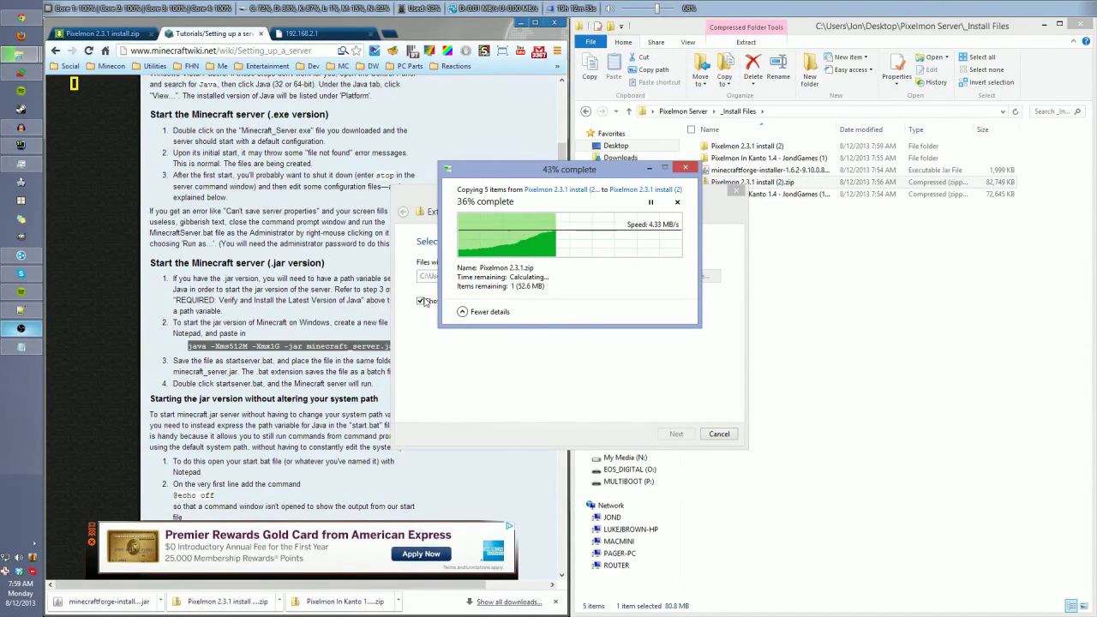
pyautogui.click(843, 268)
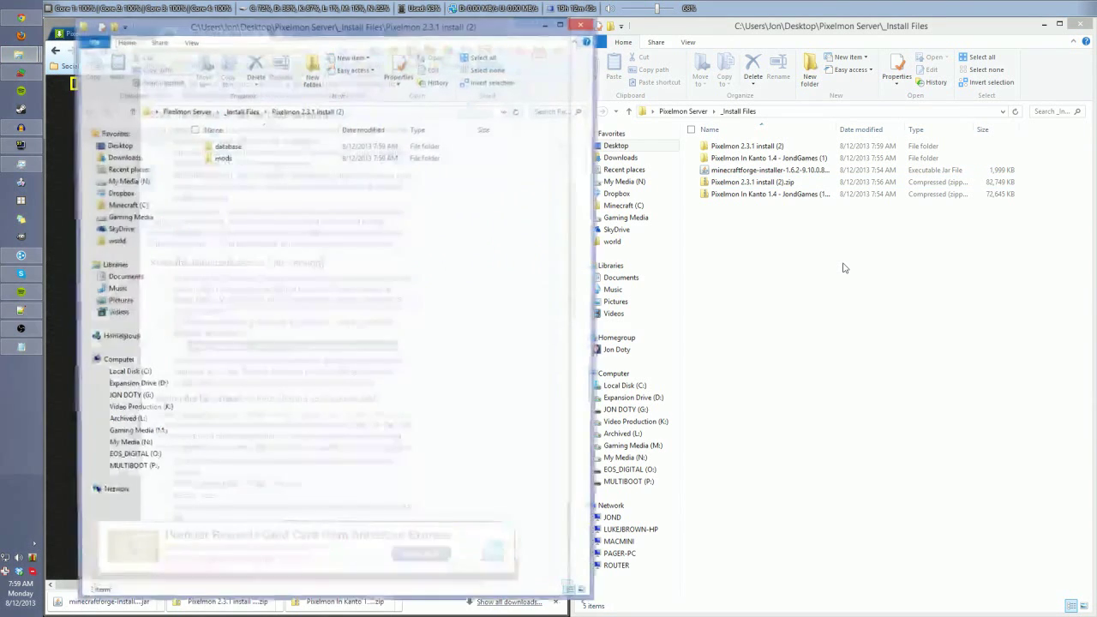
pyautogui.moveTo(318, 227); pyautogui.dragTo(262, 137)
# Copy the database and mods folders into Pixelmon Server
pyautogui.click(959, 358)
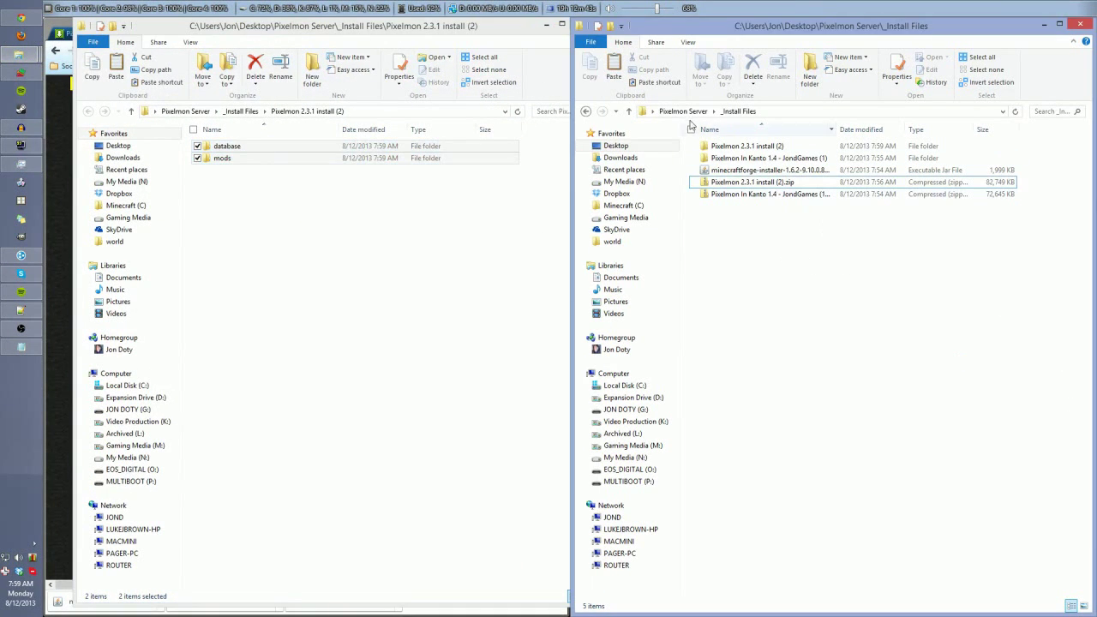
pyautogui.click(682, 110)
pyautogui.moveTo(227, 158); pyautogui.dragTo(835, 358)
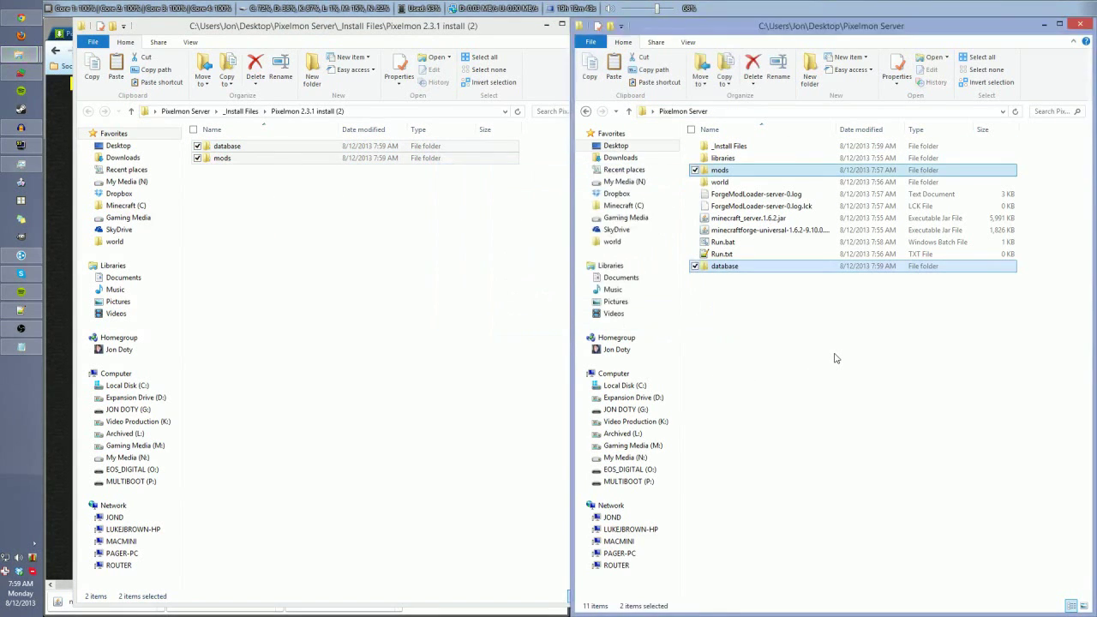
# Check the contents of the extracted mods and database folders
pyautogui.click(835, 358)
pyautogui.doubleClick(243, 158)
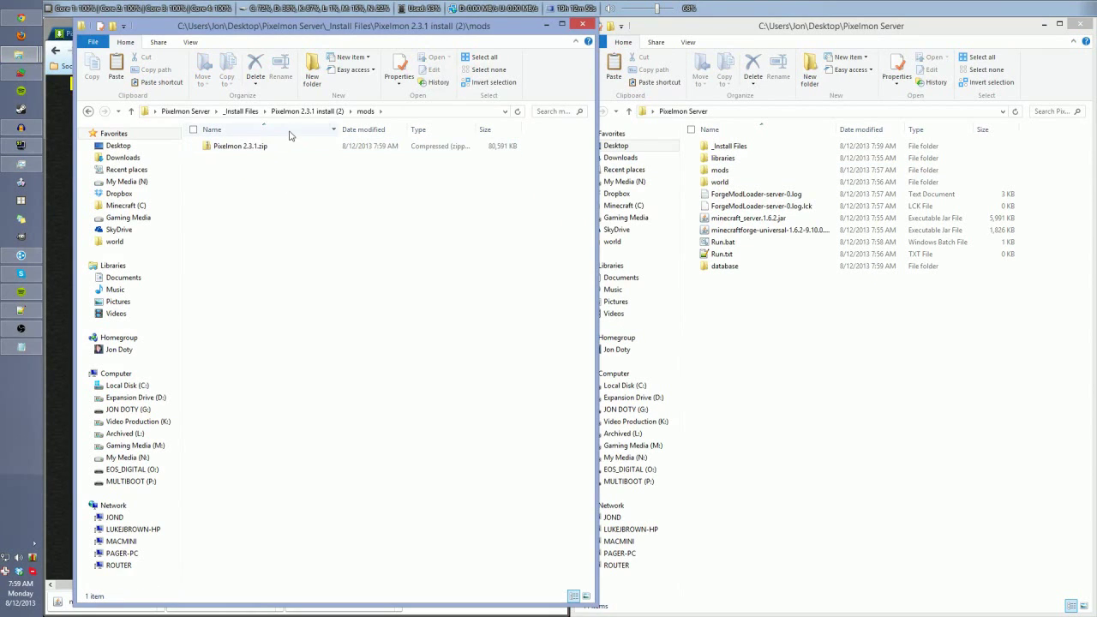
pyautogui.click(306, 111)
pyautogui.doubleClick(227, 146)
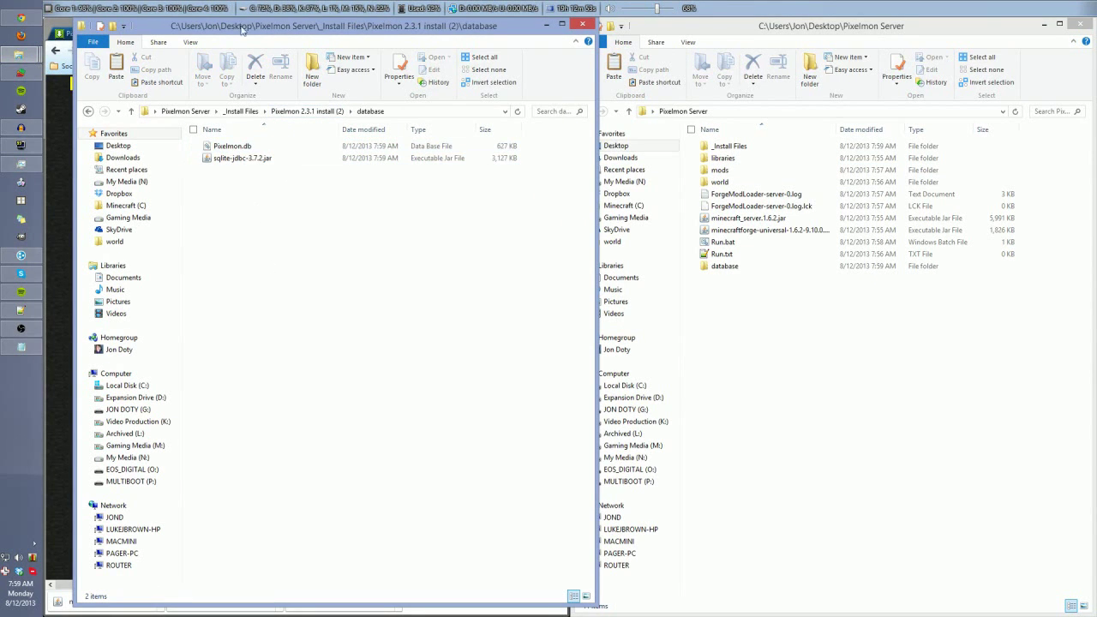
pyautogui.click(806, 375)
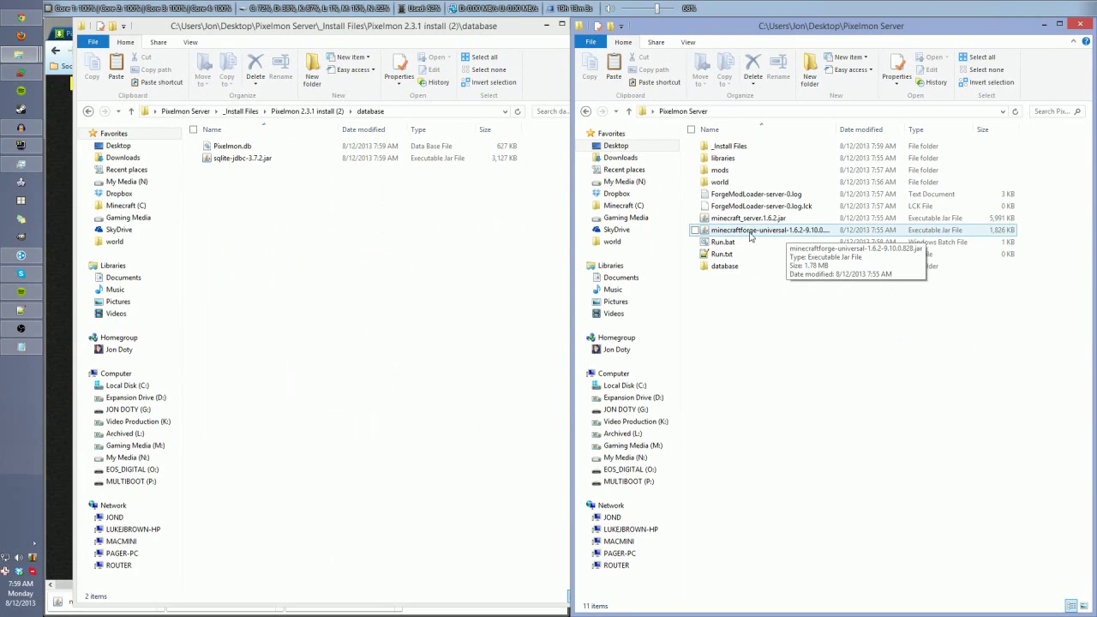
# Run the Forge universal jar server until loading is Done, stop it, and snap the database window left
pyautogui.click(781, 232)
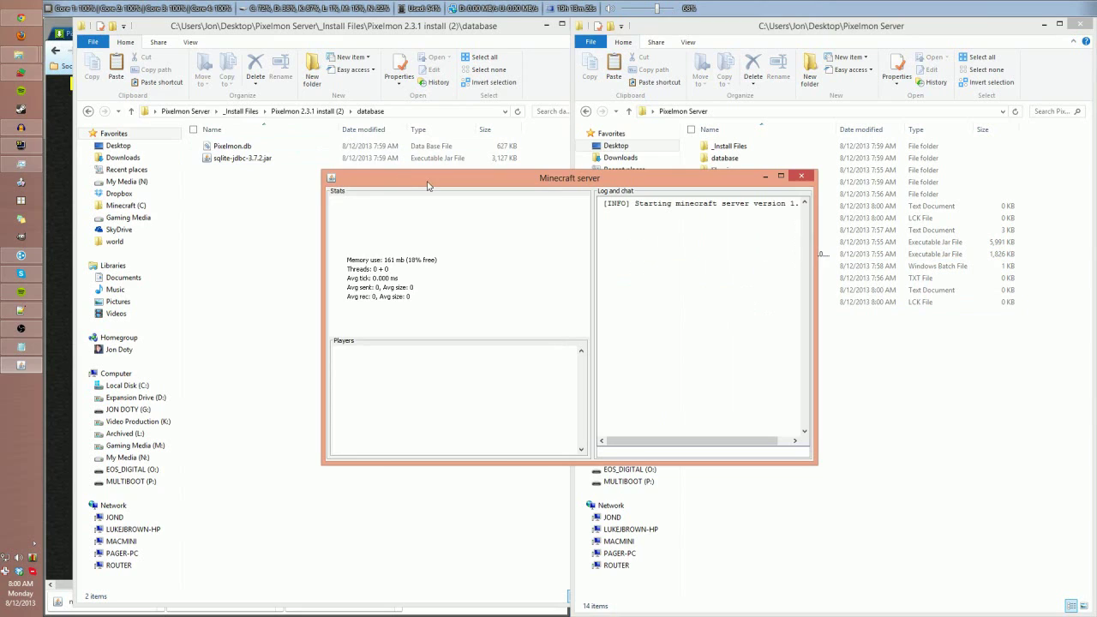
pyautogui.moveTo(430, 186); pyautogui.dragTo(236, 124)
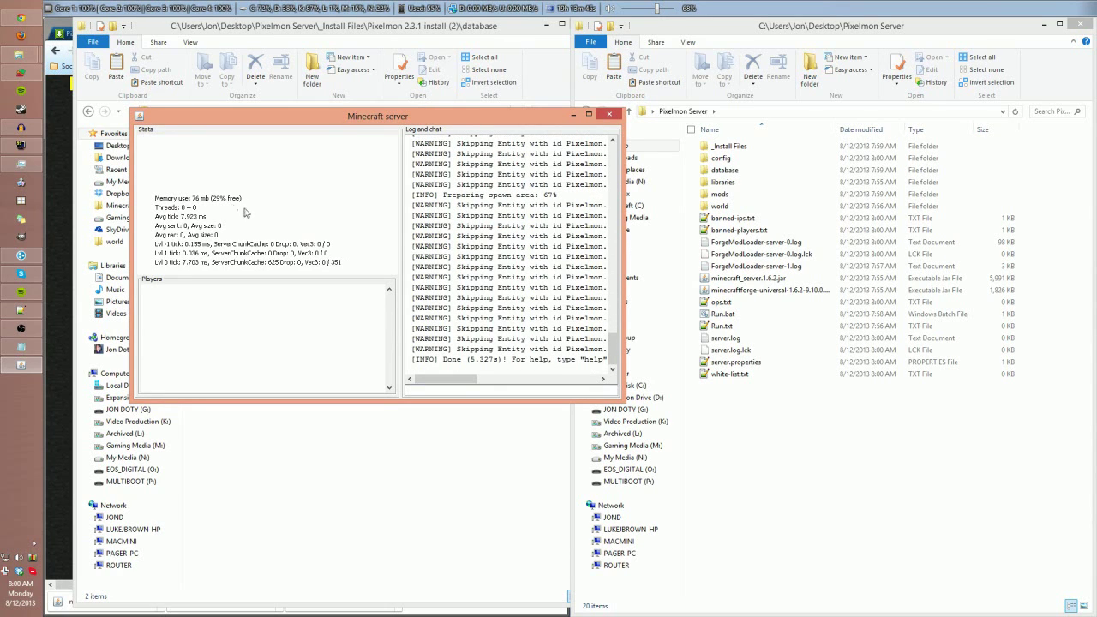
pyautogui.moveTo(472, 378); pyautogui.dragTo(495, 378)
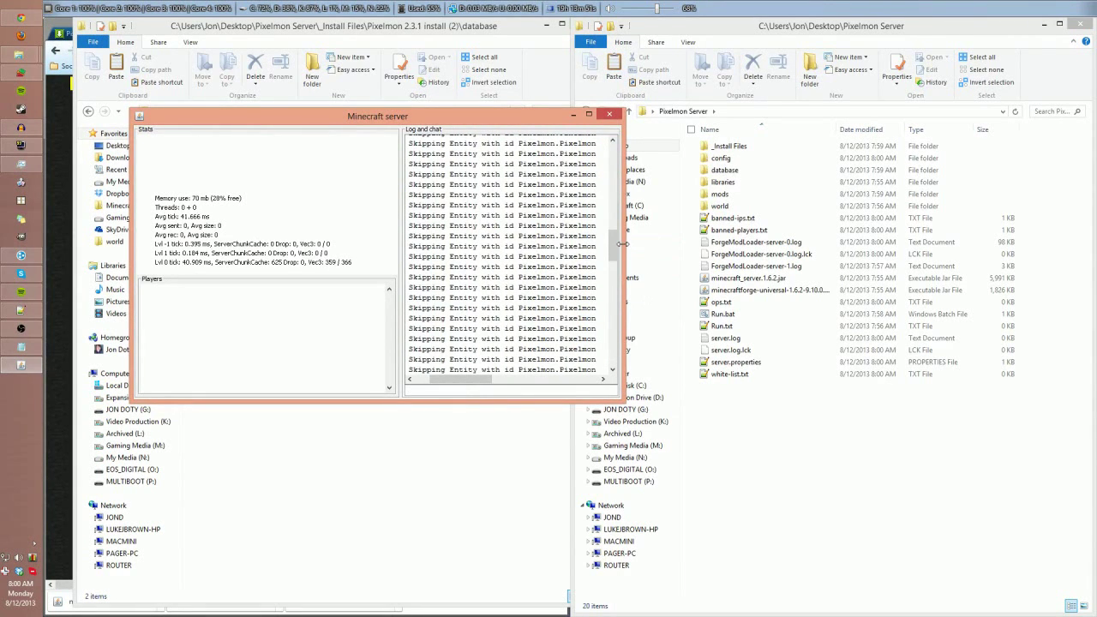
pyautogui.moveTo(611, 245); pyautogui.dragTo(612, 142)
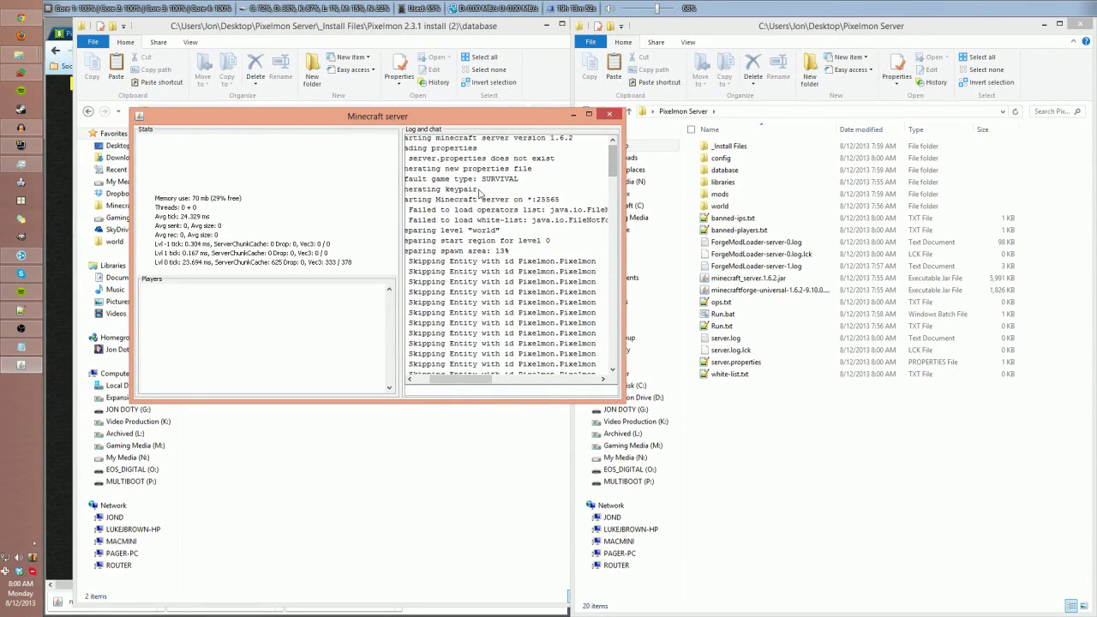
pyautogui.click(609, 114)
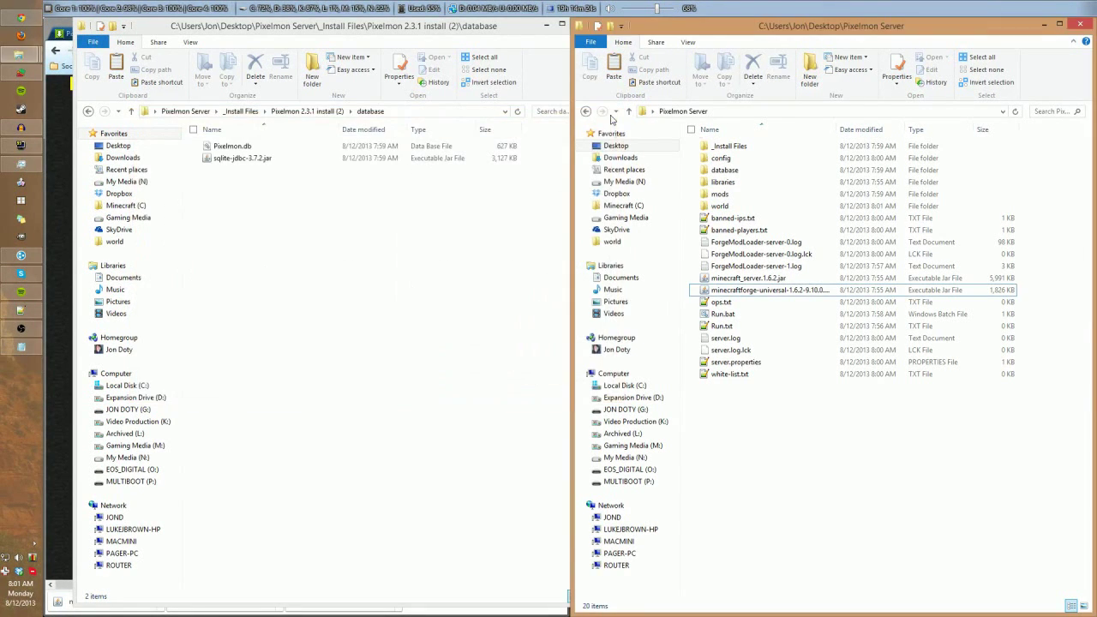
pyautogui.click(426, 268)
pyautogui.moveTo(385, 33); pyautogui.dragTo(5, 257)
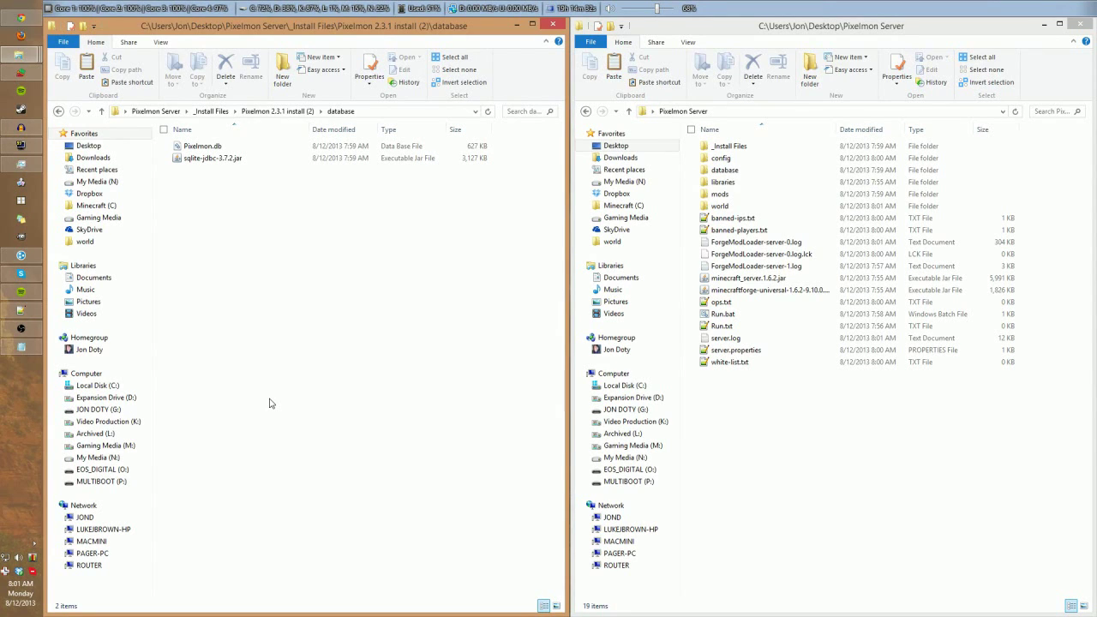
# Open LogMeIn Hamachi from the hidden notification-area icons and nudge its window right
pyautogui.click(32, 543)
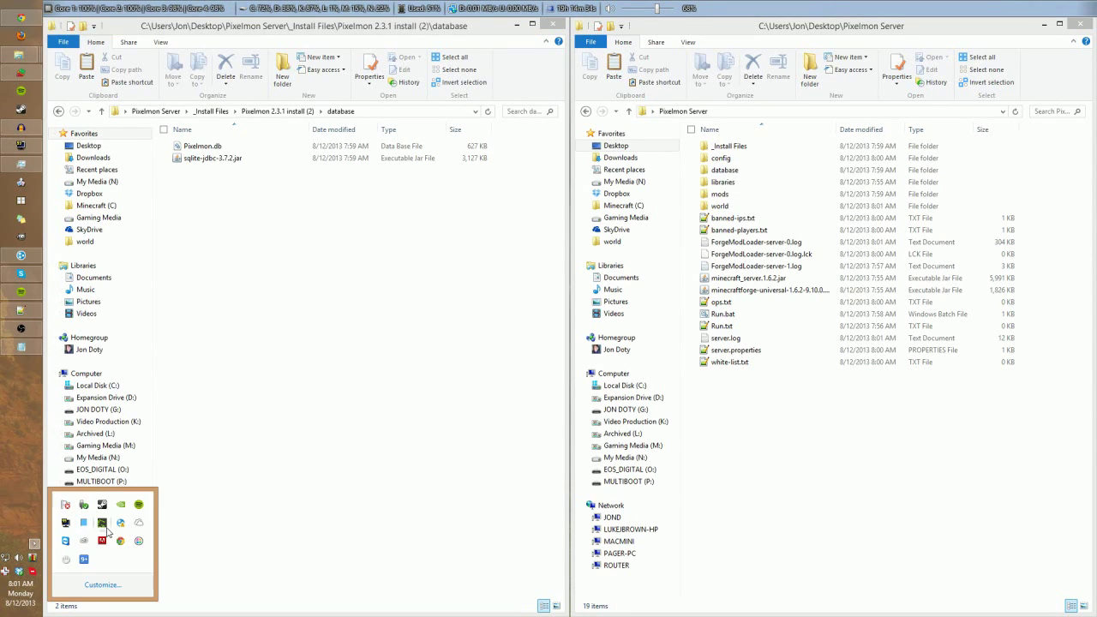
pyautogui.click(120, 522)
pyautogui.moveTo(345, 164); pyautogui.dragTo(410, 172)
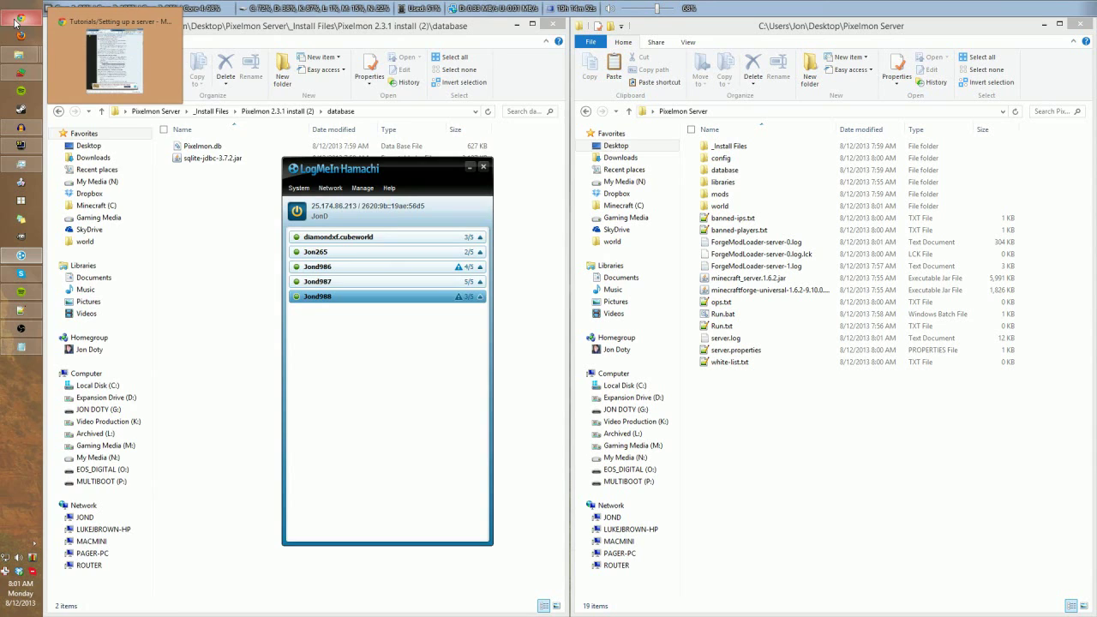
pyautogui.click(115, 19)
# Switch to the 192.168.2.1 Belkin router status tab and maximize Chrome
pyautogui.click(301, 34)
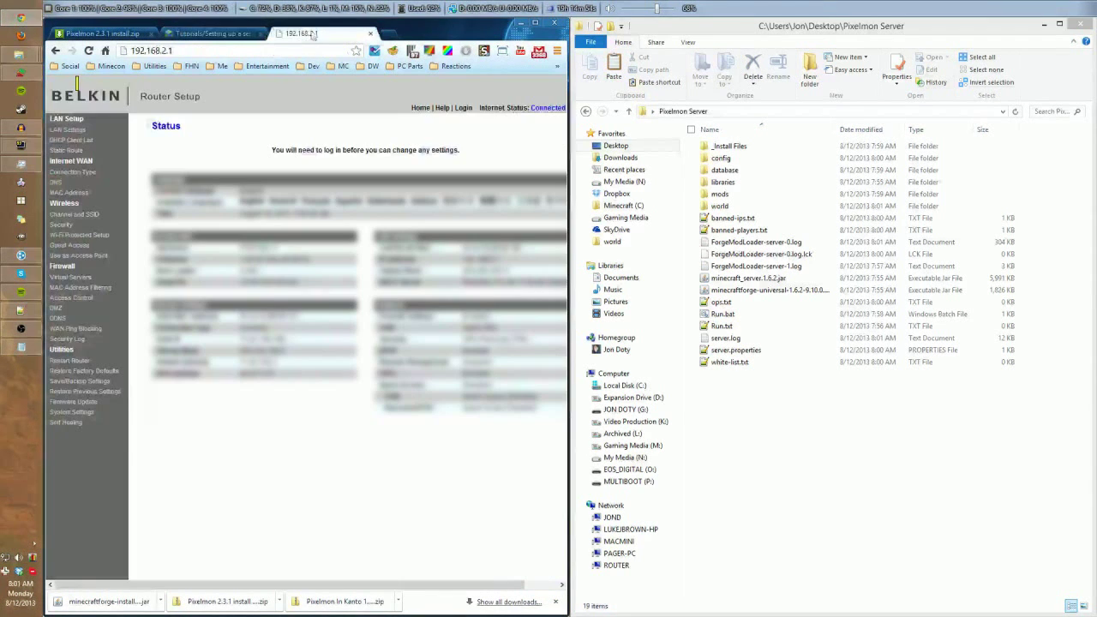
pyautogui.click(536, 25)
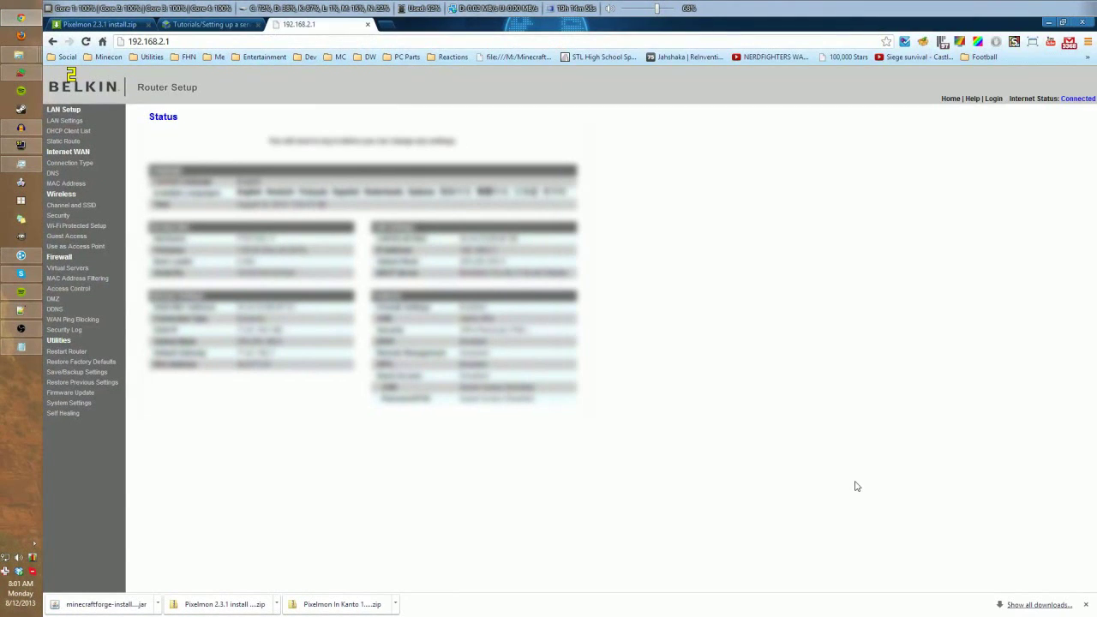